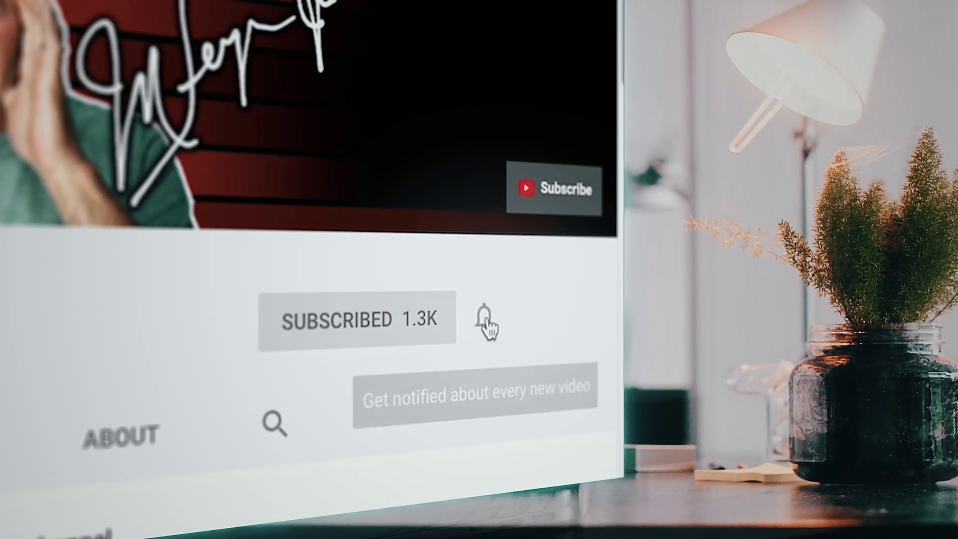
# Sign in to StreamElements with the YouTube Google account
pyautogui.click(485, 322)
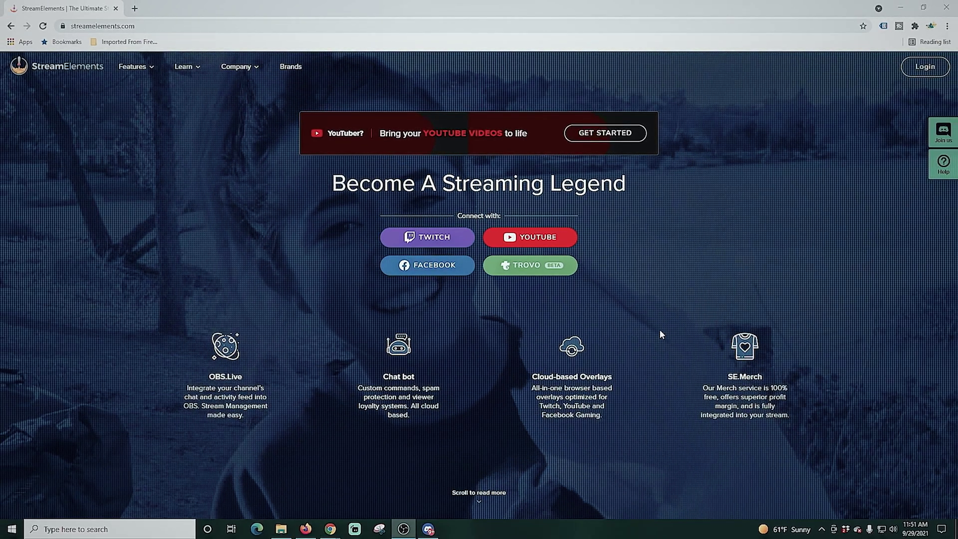
pyautogui.click(512, 238)
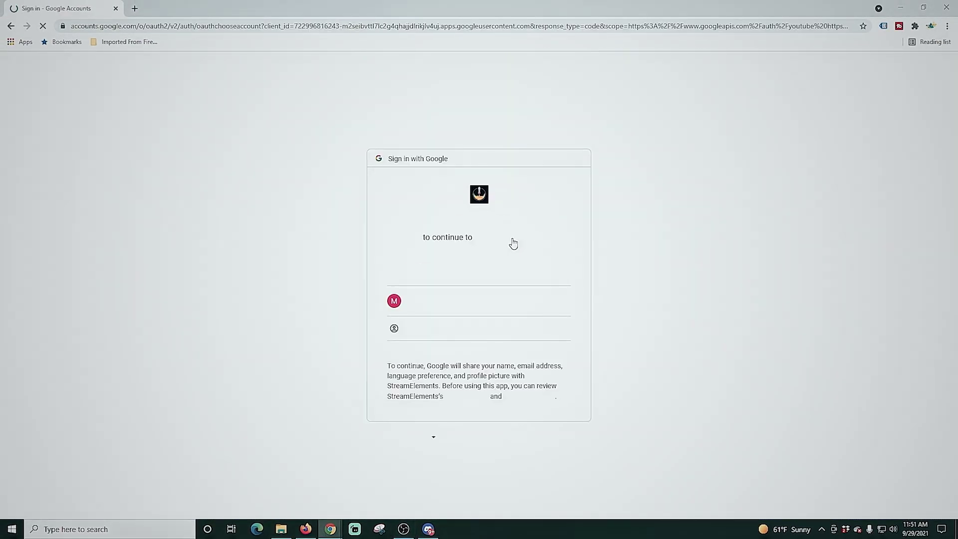
pyautogui.click(432, 275)
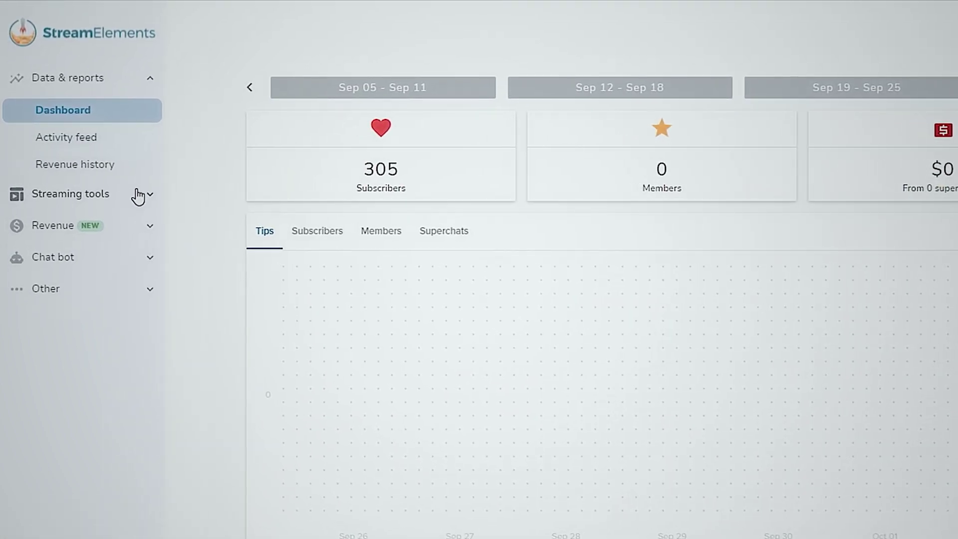
# Go to Streaming tools > My overlays to view the saved overlays
pyautogui.click(144, 195)
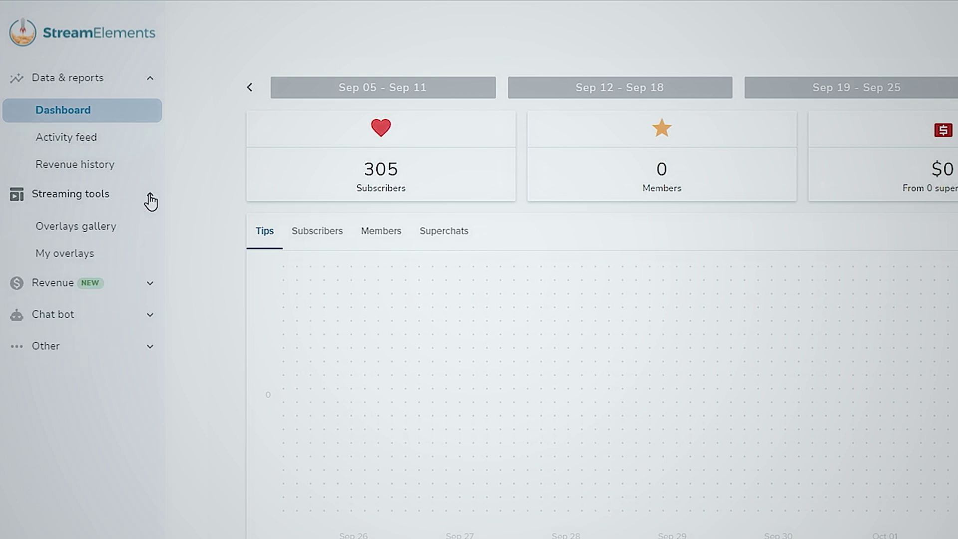
pyautogui.click(68, 256)
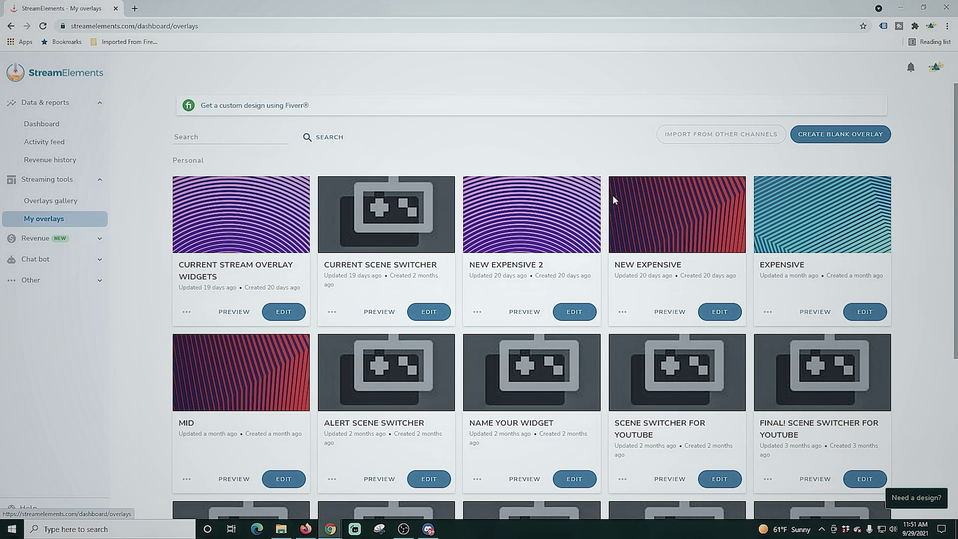
pyautogui.scroll(-5, 616, 196)
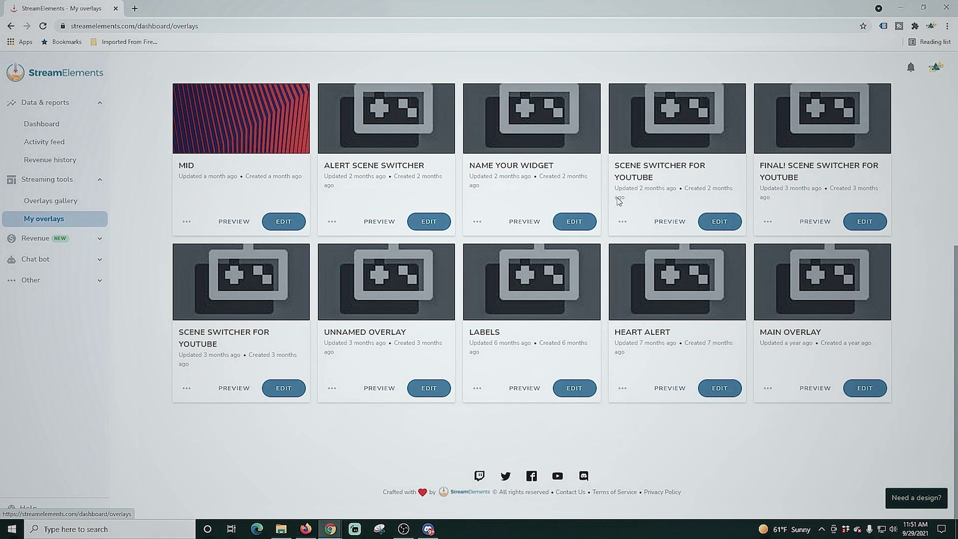
pyautogui.scroll(5, 617, 197)
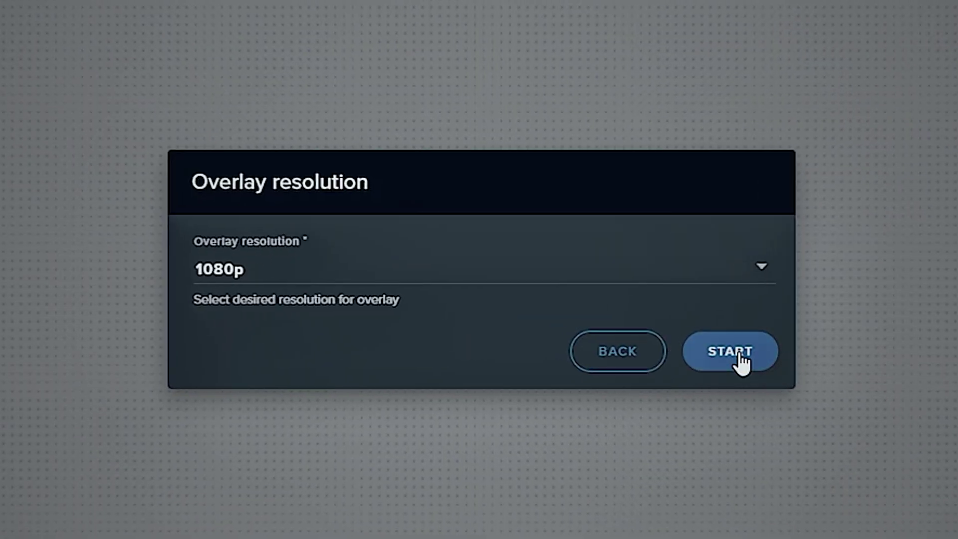
# Create a blank 1080p overlay and add an AlertBox widget from the Alerts category
pyautogui.click(742, 355)
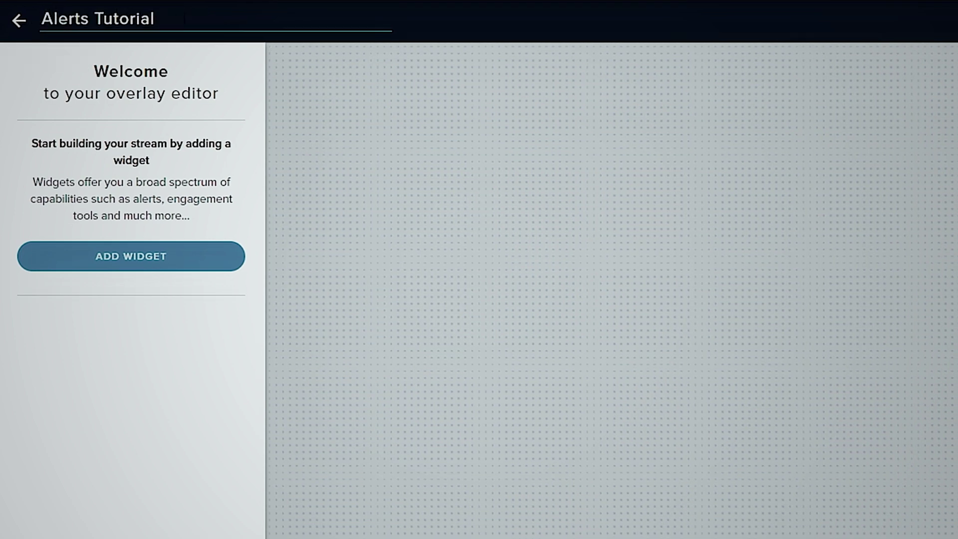
pyautogui.click(113, 272)
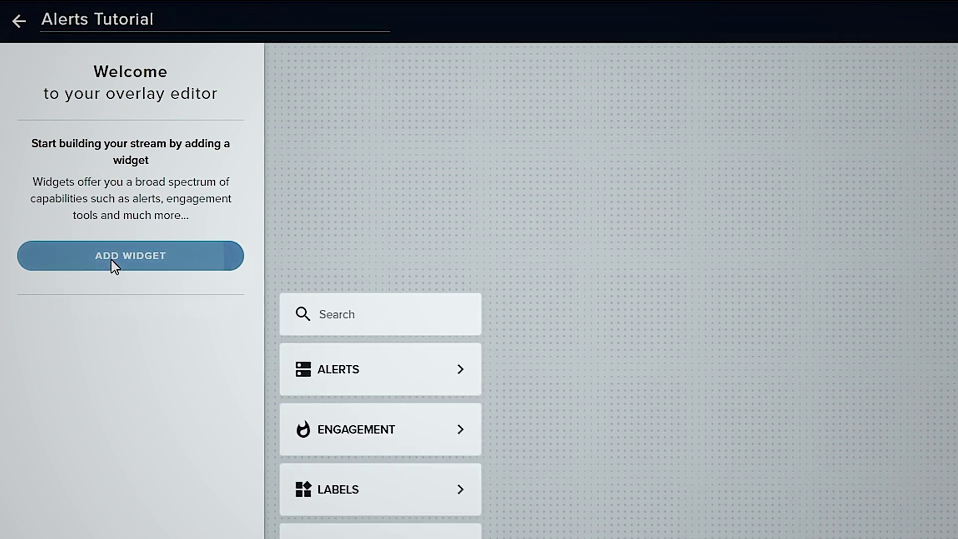
pyautogui.moveTo(368, 384)
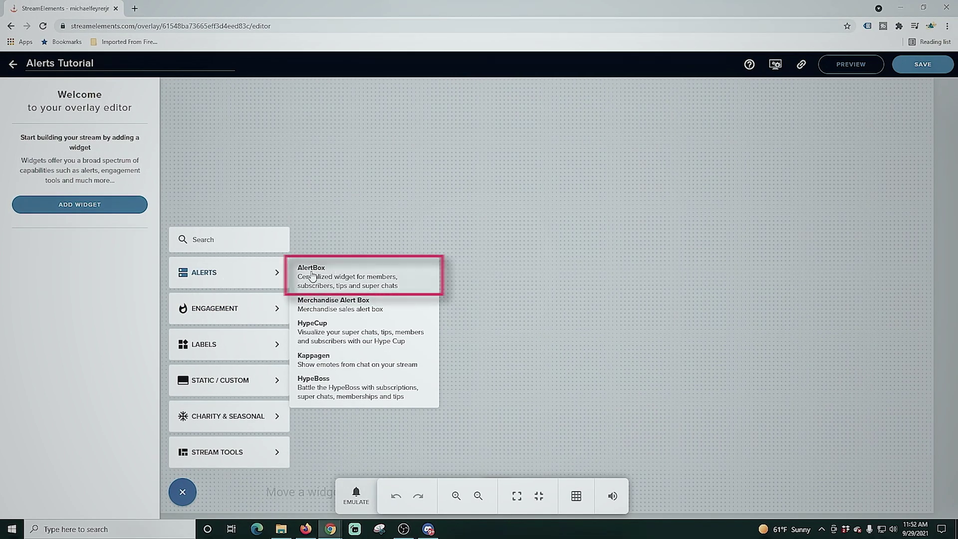
pyautogui.click(312, 276)
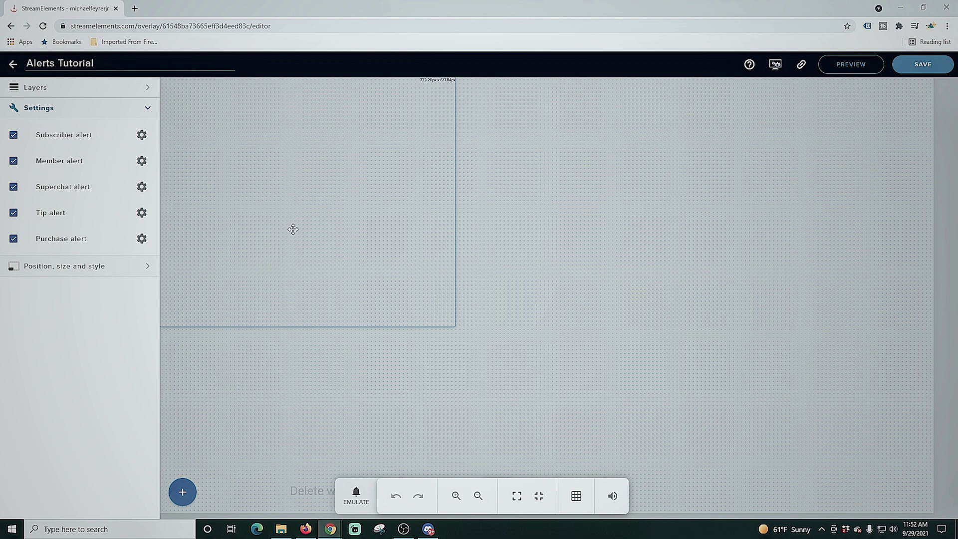
# Drag the AlertBox widget into the top-left corner of the canvas
pyautogui.moveTo(425, 299); pyautogui.dragTo(290, 248)
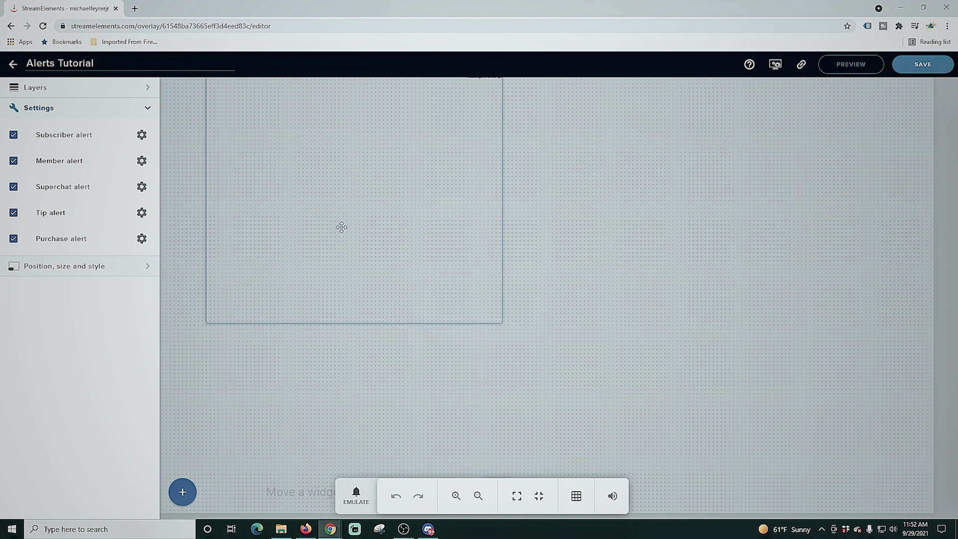
pyautogui.moveTo(341, 227); pyautogui.dragTo(297, 243)
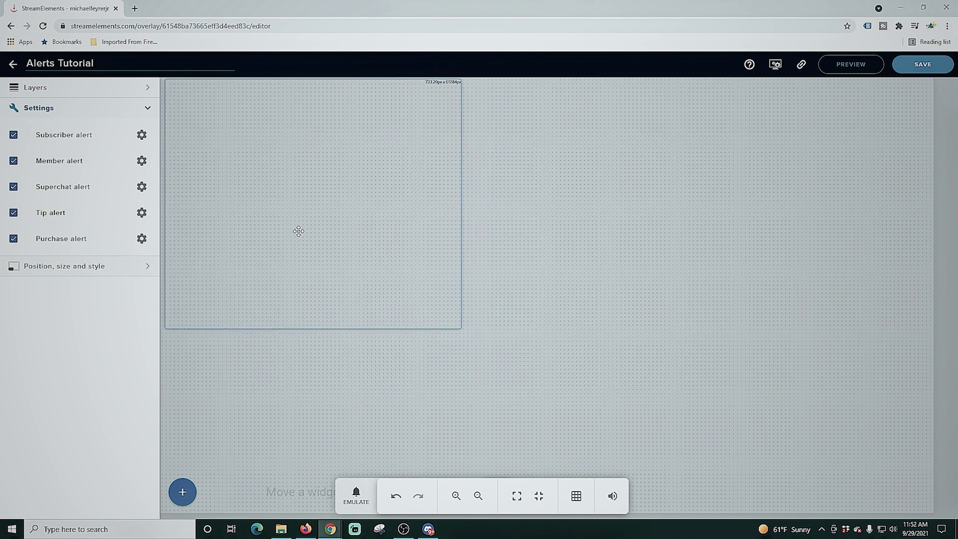
pyautogui.click(296, 231)
pyautogui.click(498, 329)
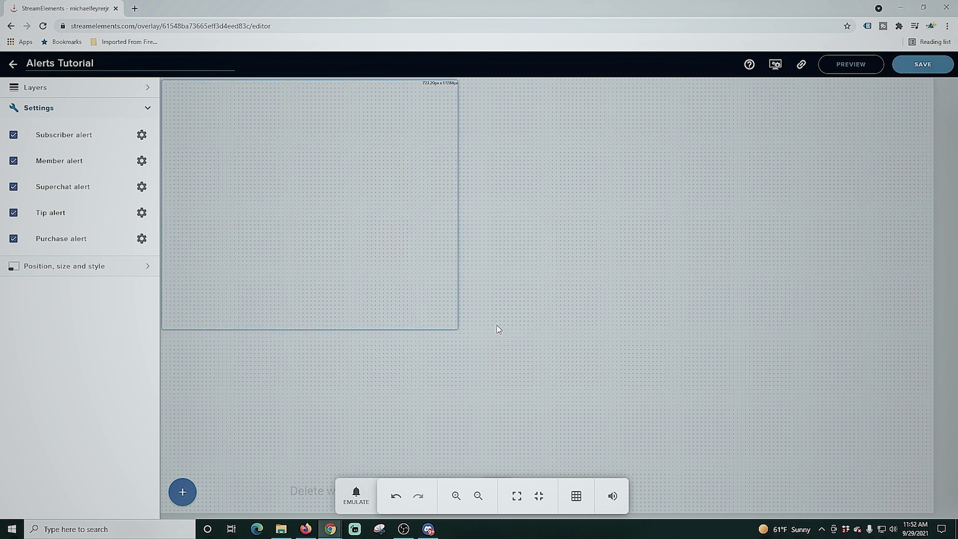
pyautogui.click(456, 496)
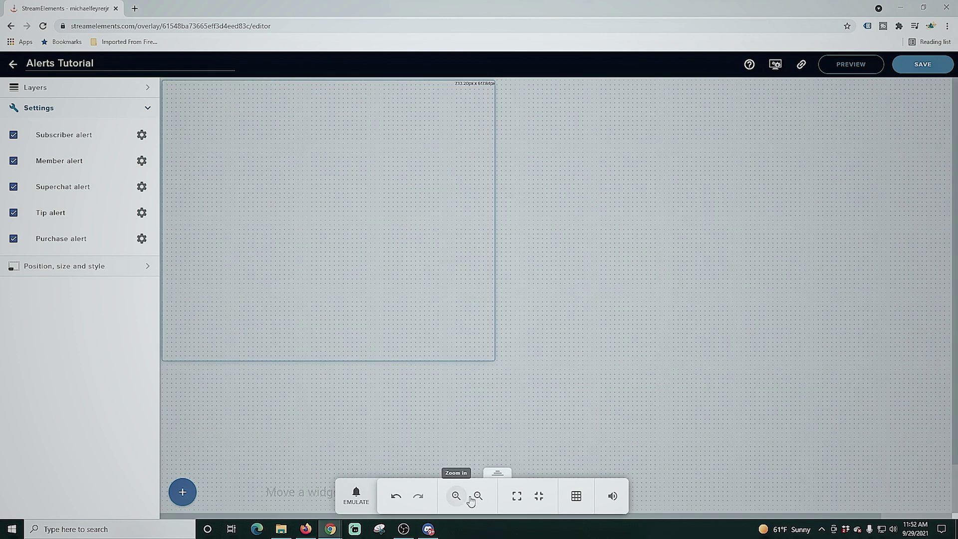
pyautogui.click(477, 496)
pyautogui.moveTo(234, 170); pyautogui.dragTo(643, 239)
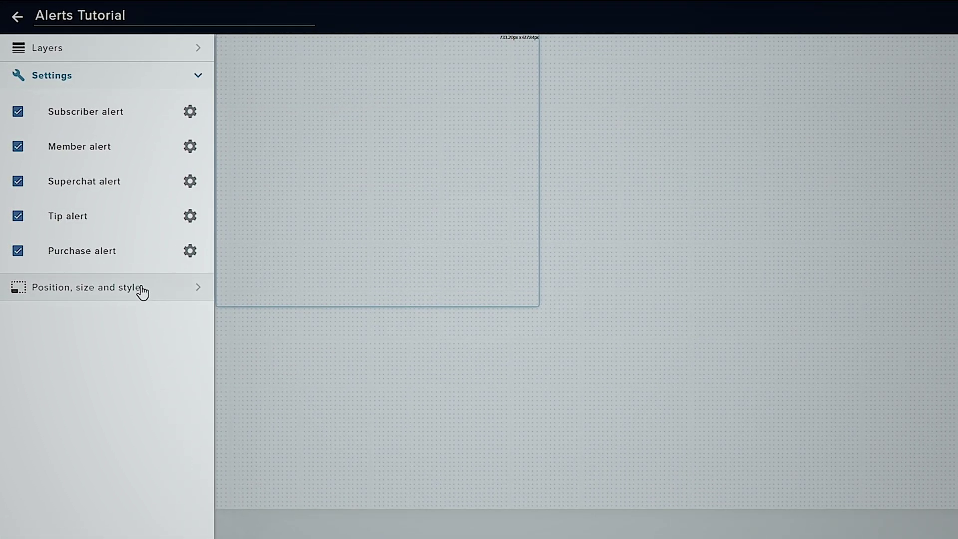
# Check the widget's position and size values, then return to the alert types list
pyautogui.click(142, 293)
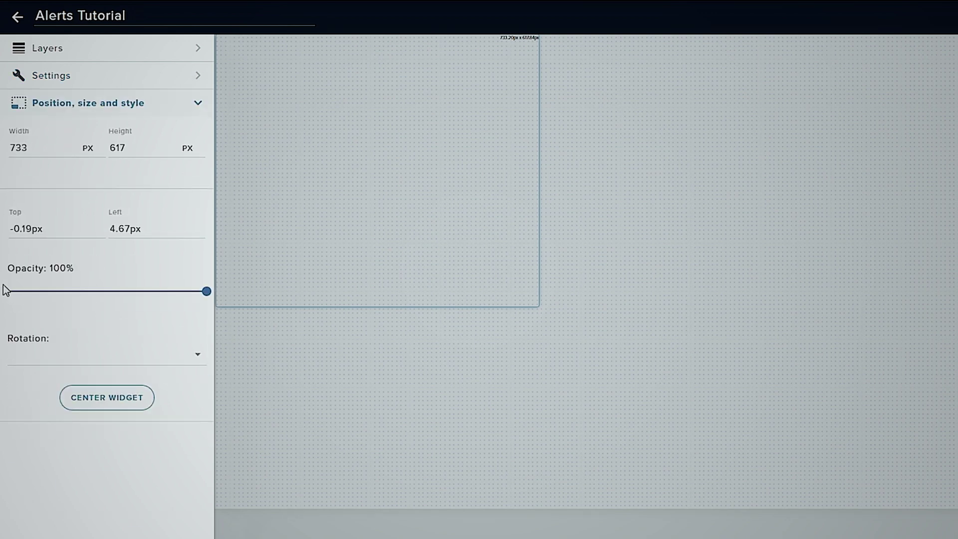
pyautogui.click(142, 107)
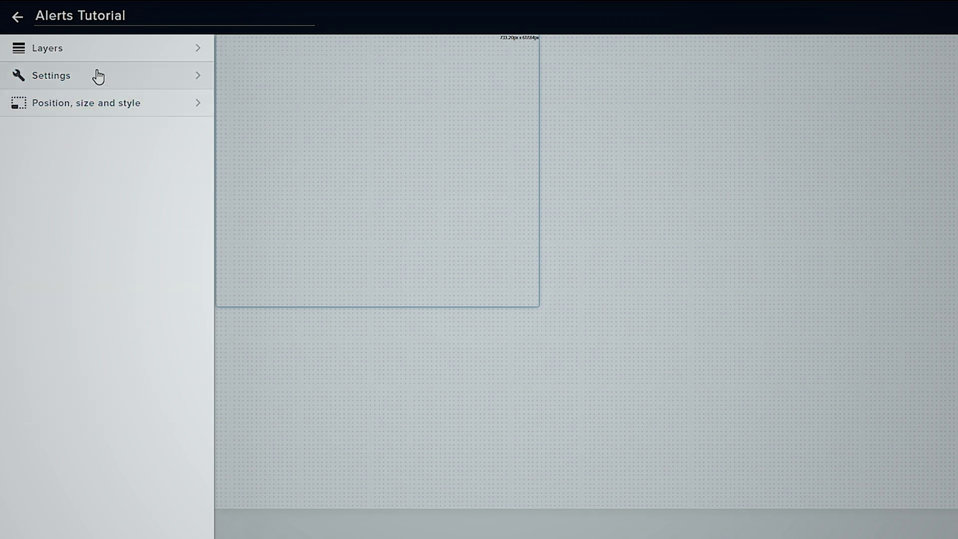
pyautogui.click(100, 79)
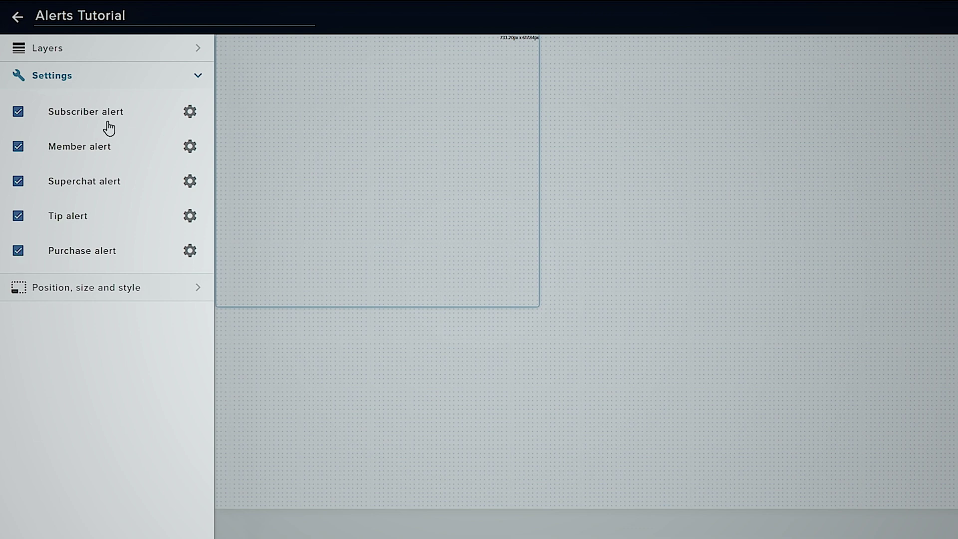
# Open the subscriber alert's detailed settings
pyautogui.click(191, 113)
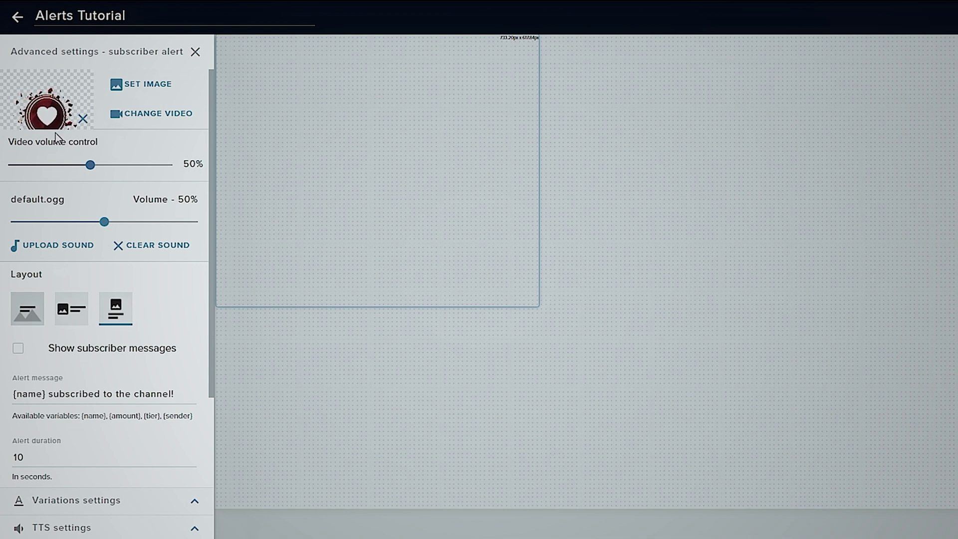
pyautogui.scroll(-2, 85, 247)
pyautogui.scroll(2, 85, 247)
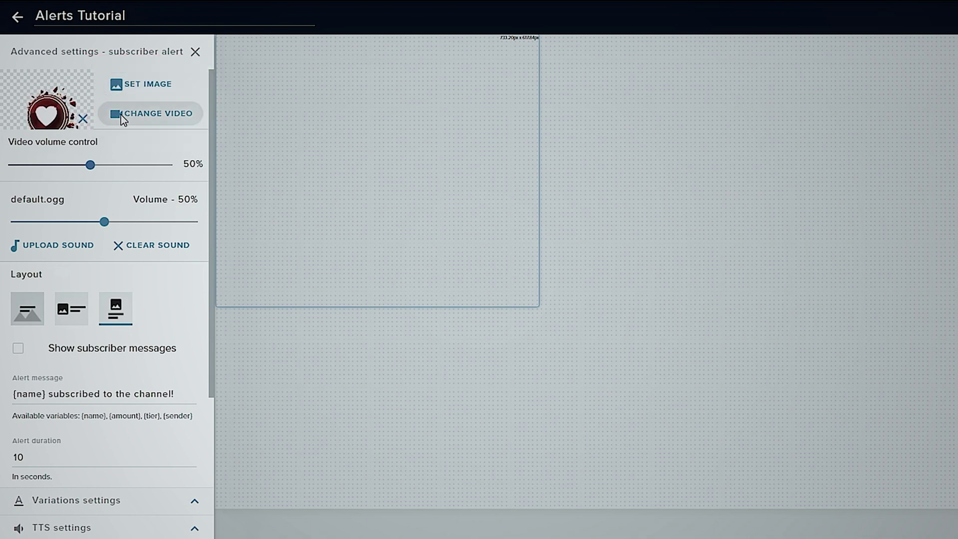
# Browse the uploaded Videos and Images in the media library, closing it without choosing
pyautogui.click(121, 115)
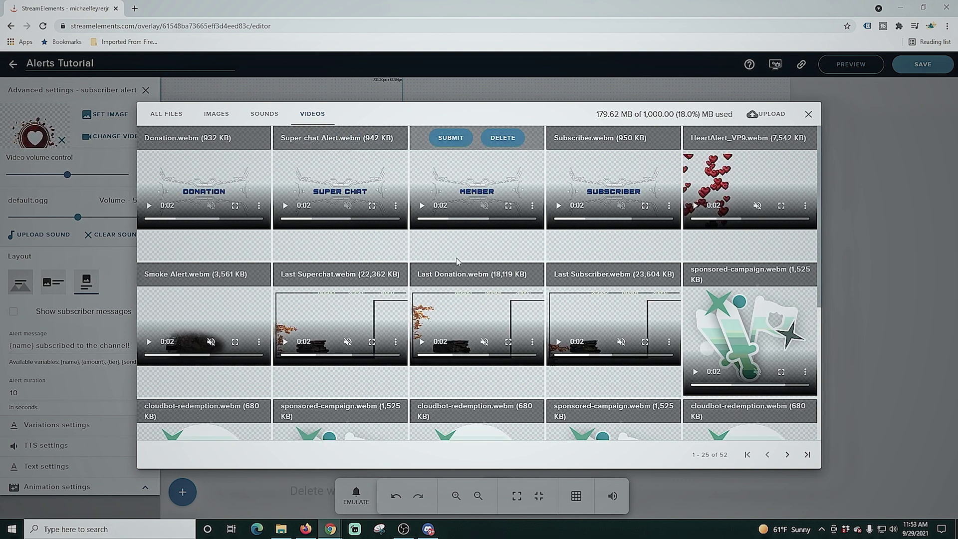
pyautogui.scroll(-5, 456, 260)
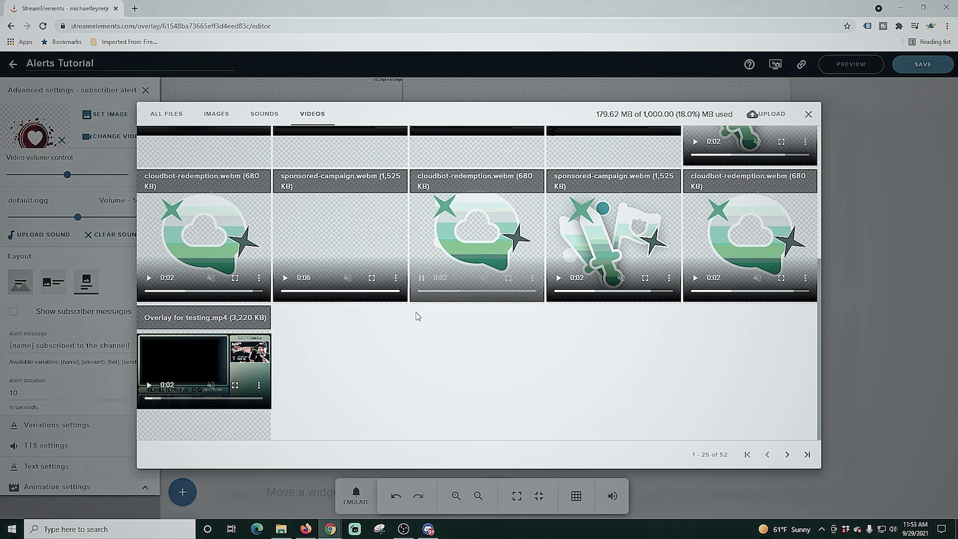
pyautogui.scroll(5, 418, 316)
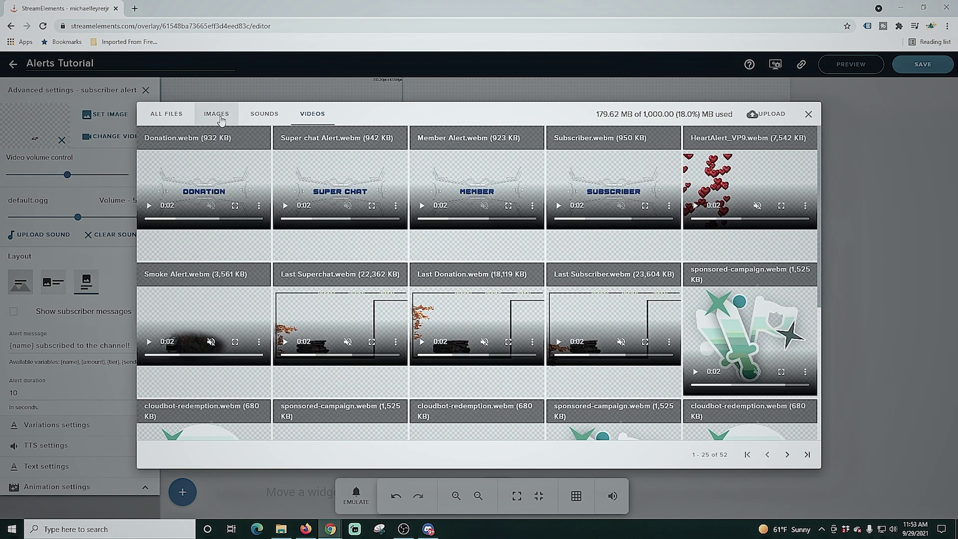
pyautogui.click(221, 118)
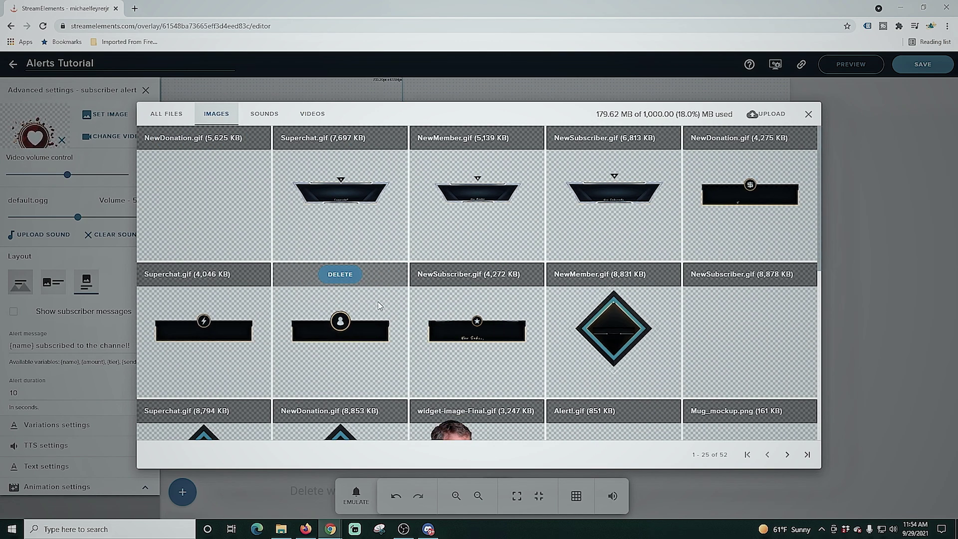
pyautogui.scroll(-2, 377, 288)
pyautogui.scroll(-2, 379, 299)
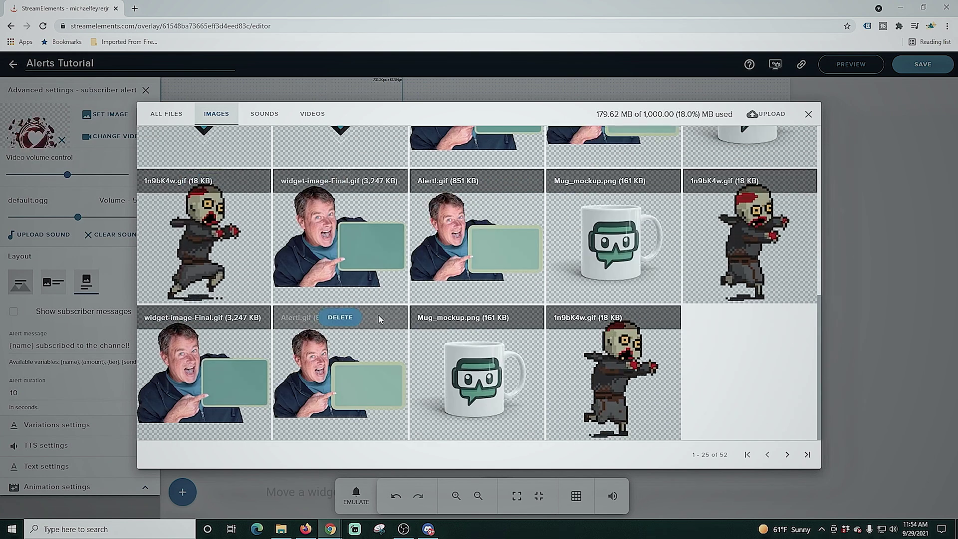
pyautogui.scroll(6, 381, 317)
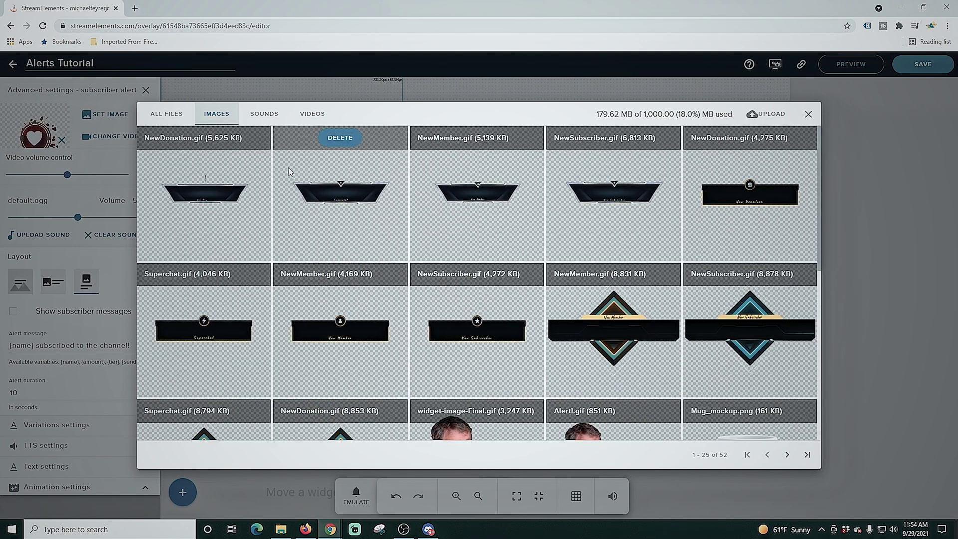
pyautogui.click(312, 114)
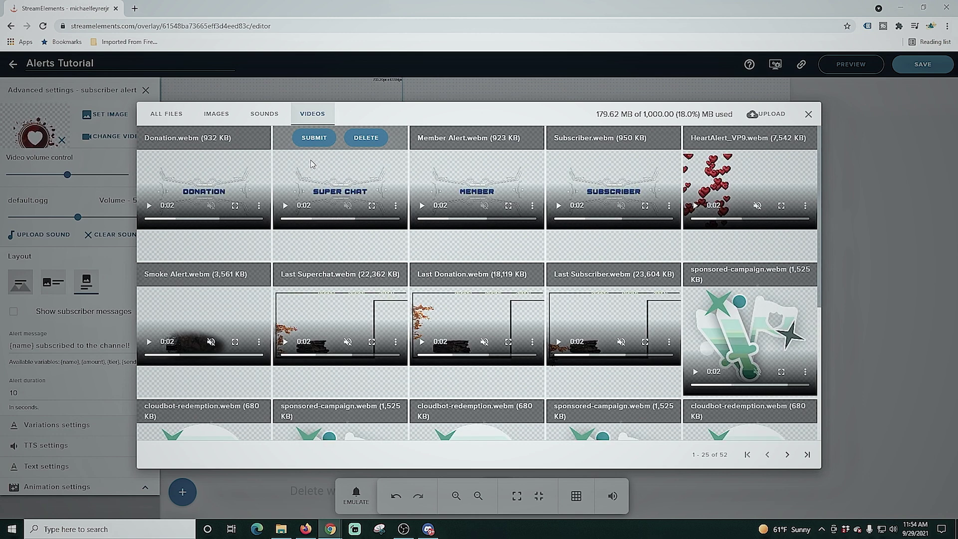
pyautogui.scroll(-5, 350, 200)
pyautogui.scroll(5, 499, 219)
pyautogui.click(808, 114)
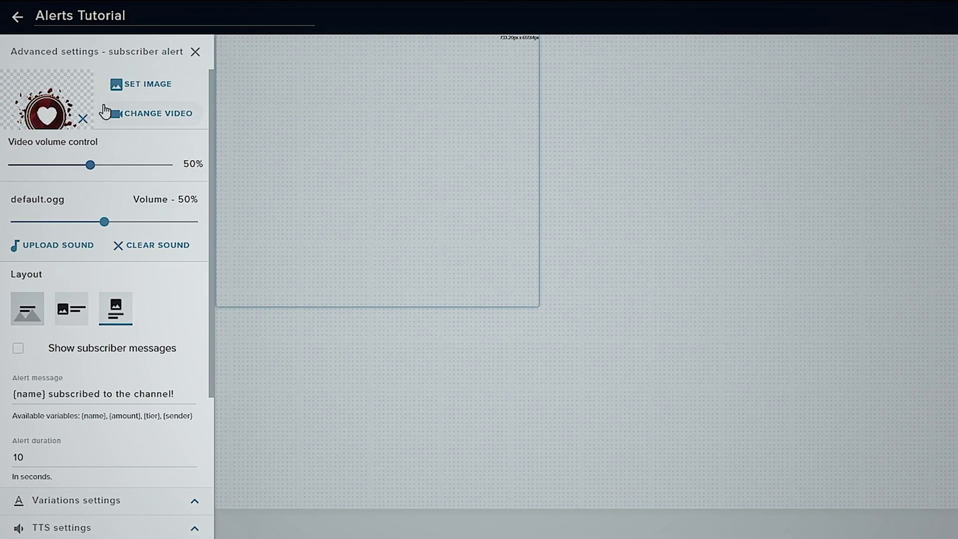
pyautogui.click(98, 165)
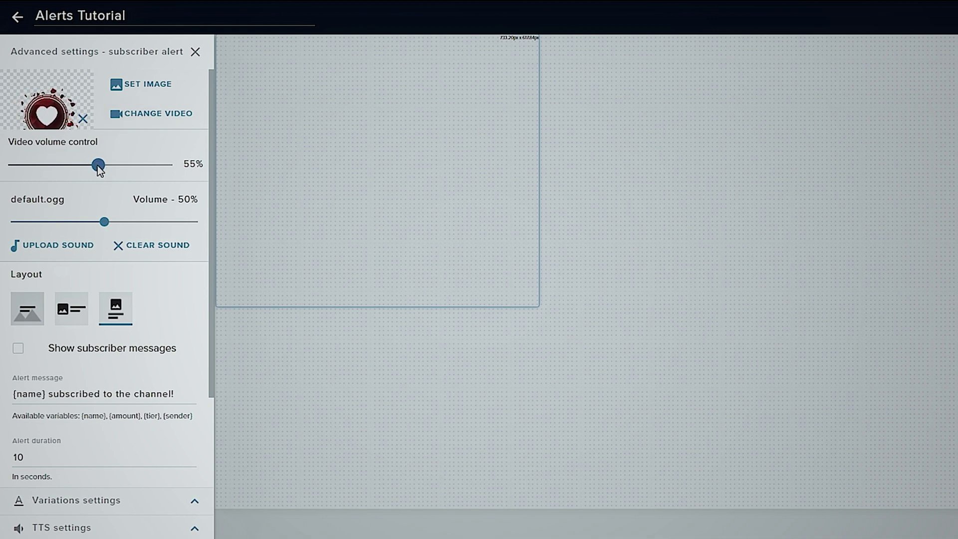
pyautogui.moveTo(98, 171); pyautogui.dragTo(91, 172)
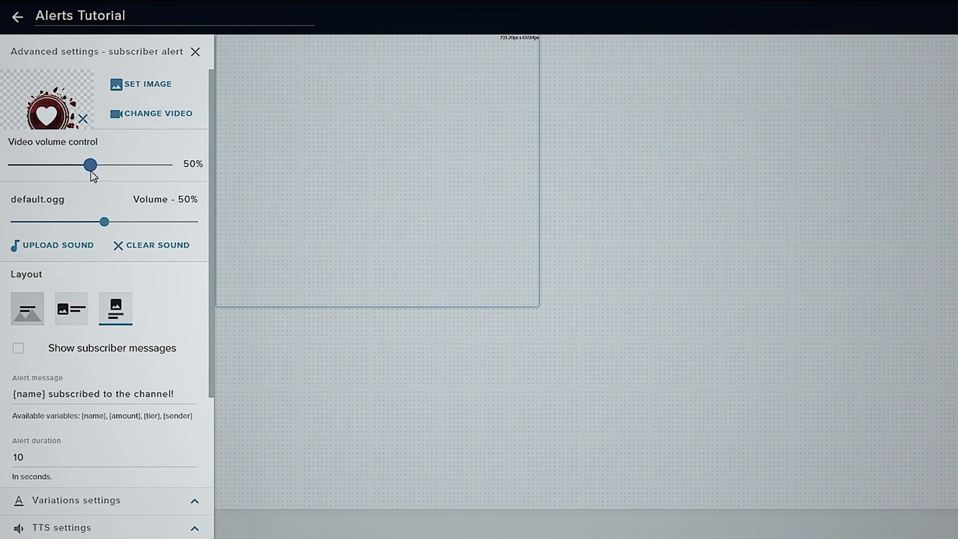
pyautogui.scroll(-1, 115, 175)
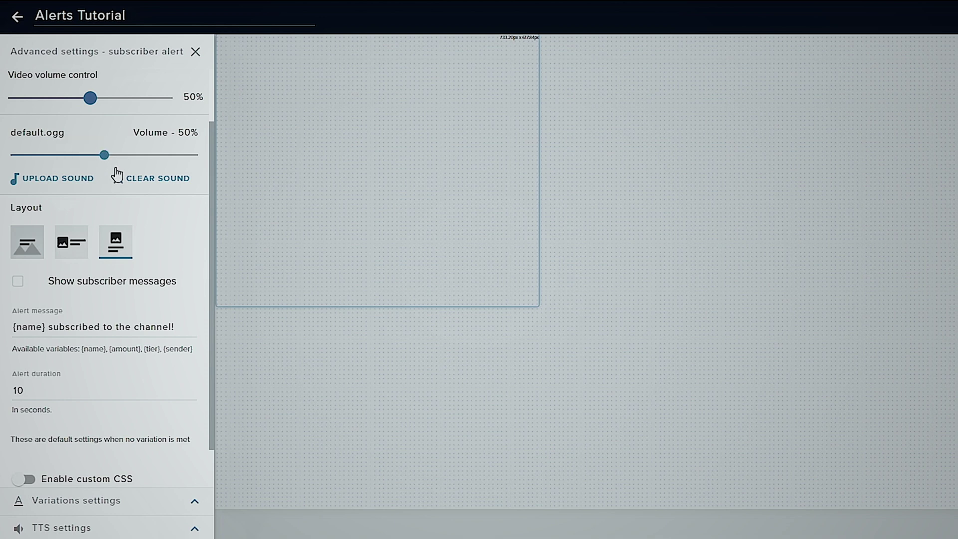
pyautogui.click(42, 178)
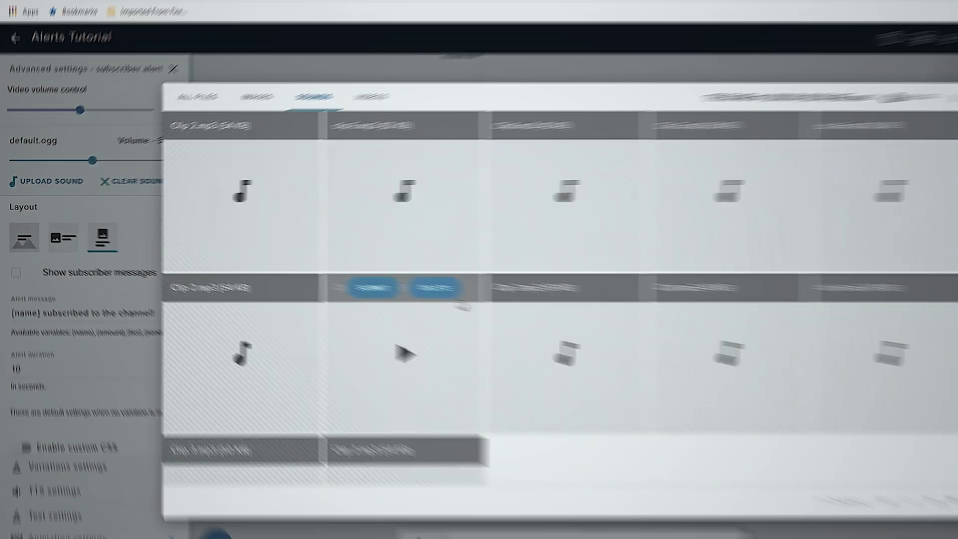
pyautogui.scroll(-2, 387, 259)
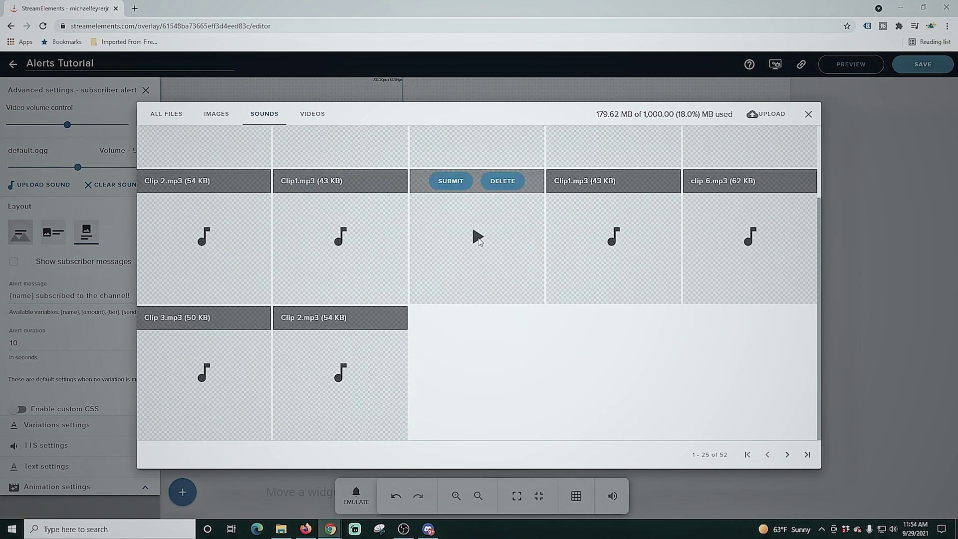
pyautogui.scroll(2, 306, 267)
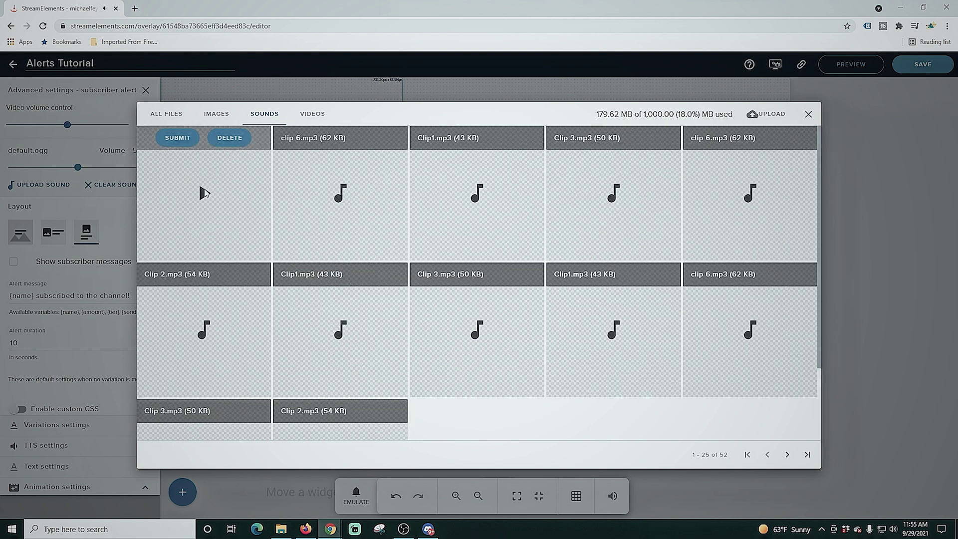
pyautogui.scroll(-2, 236, 341)
pyautogui.scroll(2, 236, 341)
pyautogui.click(808, 113)
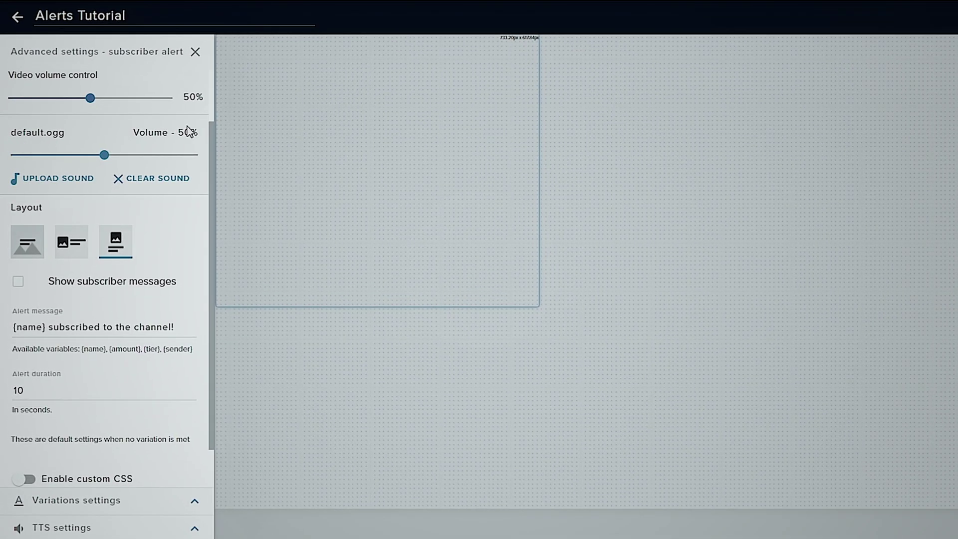
pyautogui.scroll(-1, 214, 165)
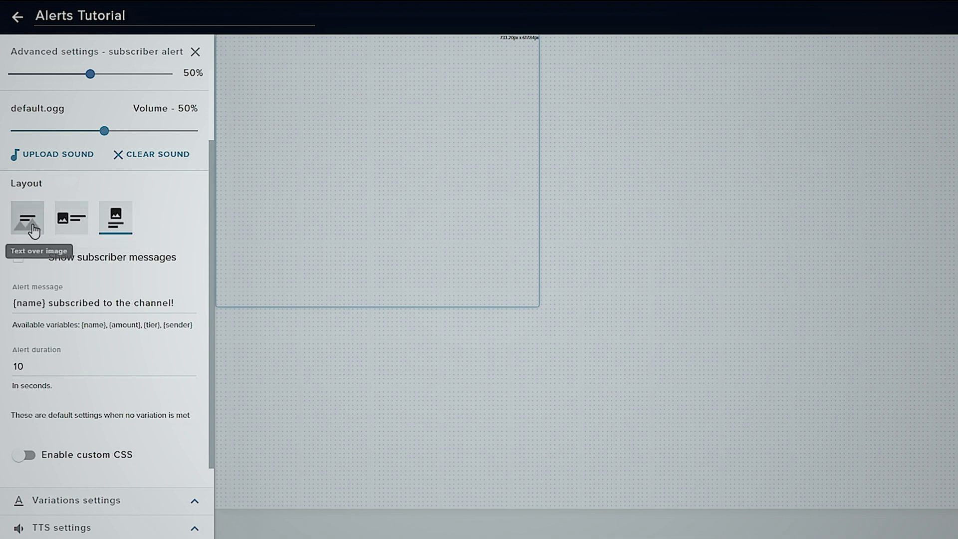
pyautogui.click(17, 260)
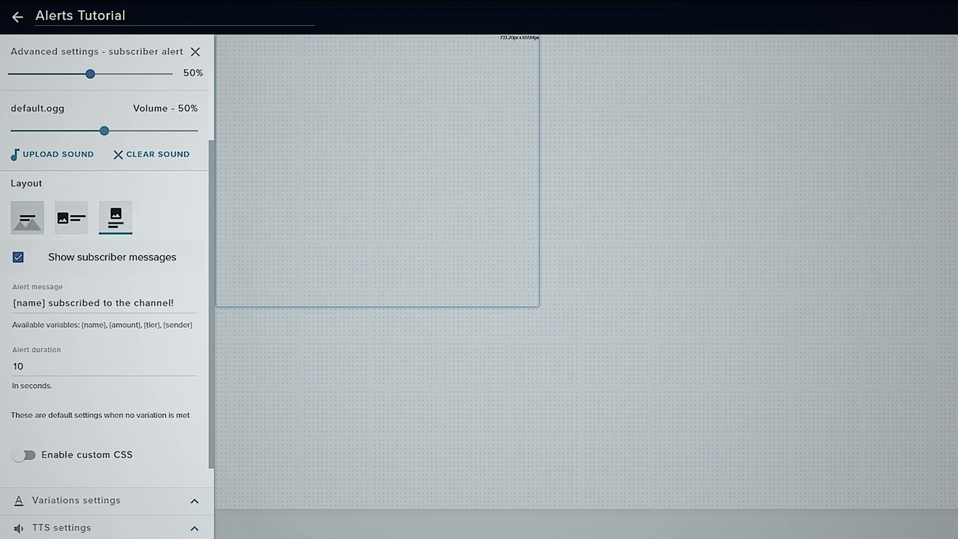
pyautogui.click(19, 258)
pyautogui.scroll(-1, 125, 324)
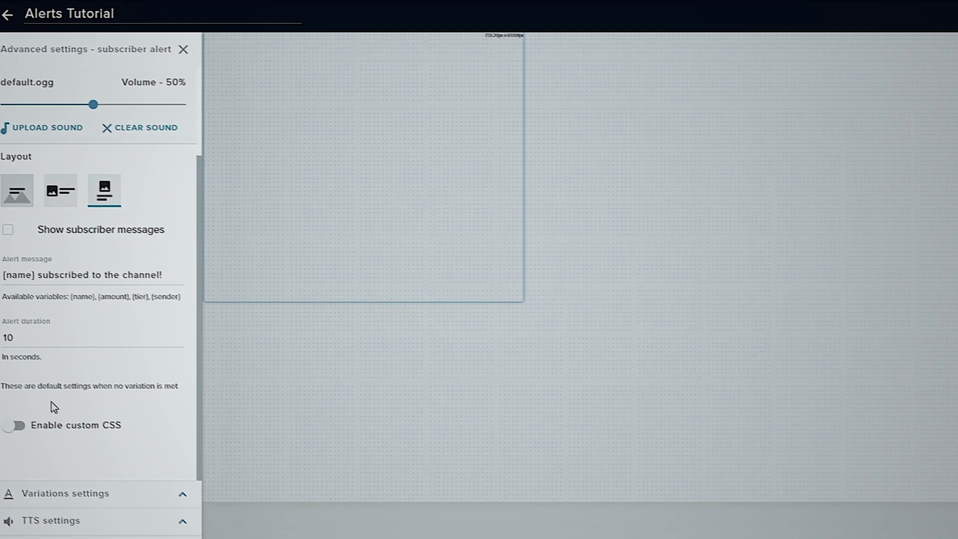
# Preview a test subscriber alert in the row and text-over-image layouts
pyautogui.click(309, 508)
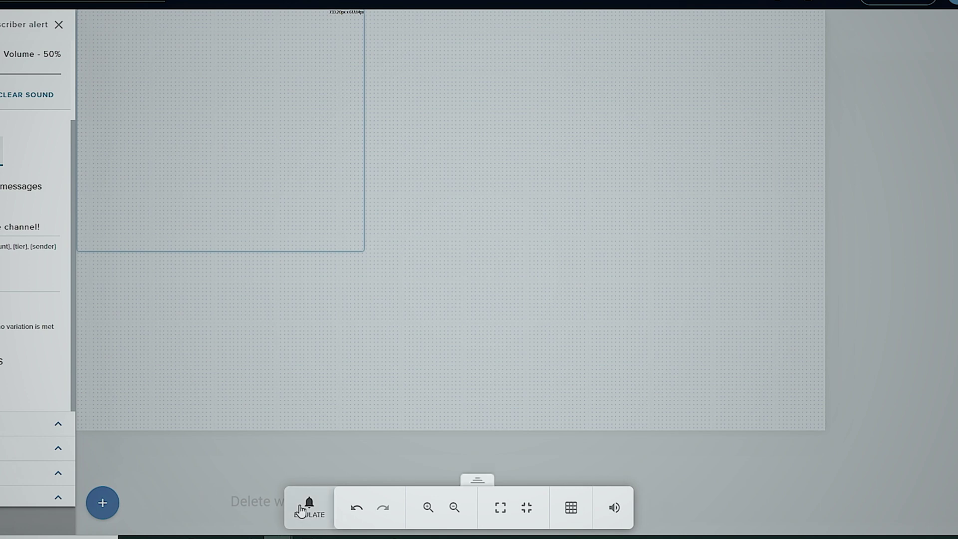
pyautogui.click(302, 370)
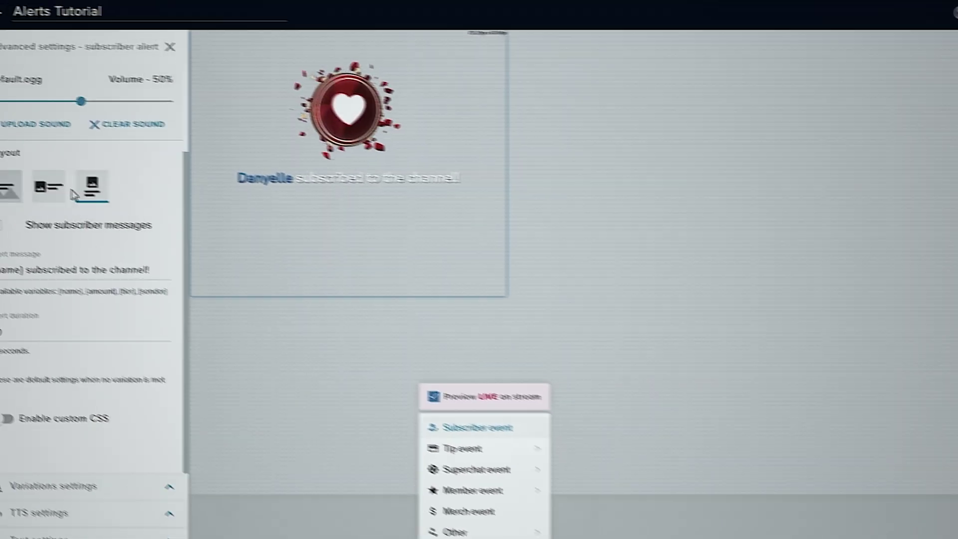
pyautogui.click(49, 188)
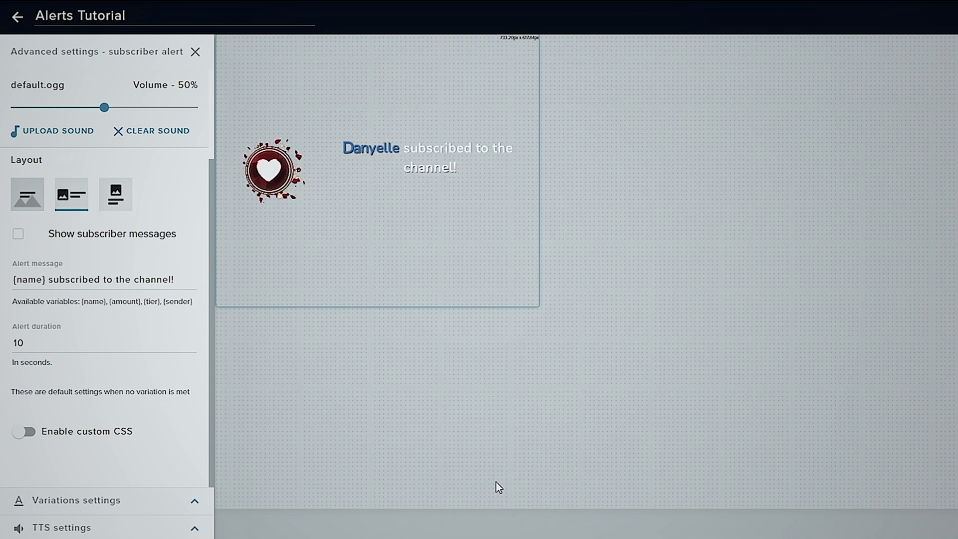
pyautogui.click(20, 202)
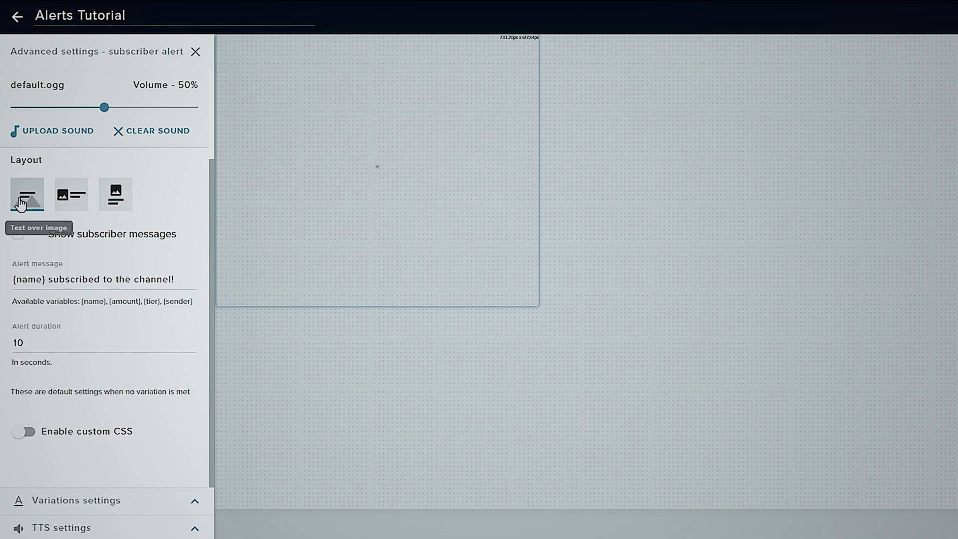
pyautogui.click(423, 506)
pyautogui.click(430, 370)
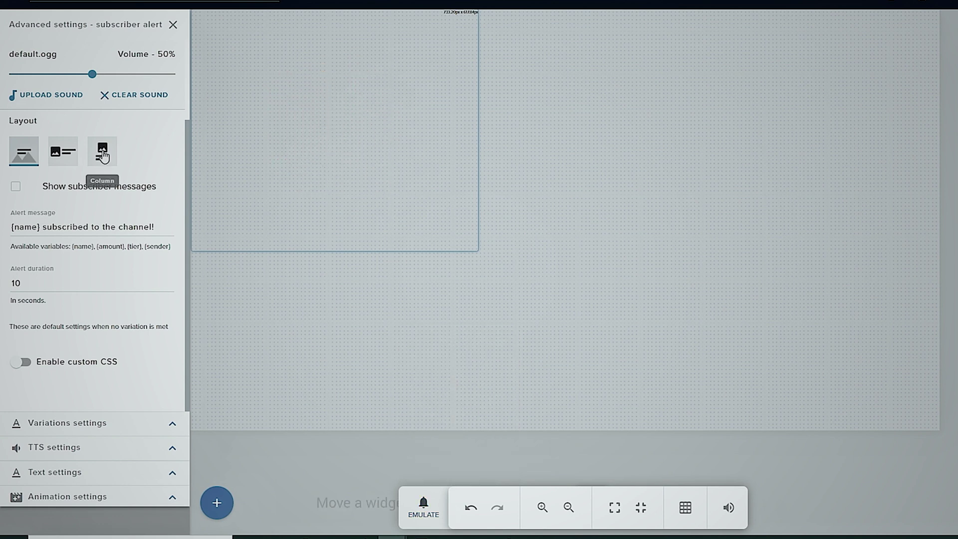
# Switch to the column layout, preview it again, and expand Animation settings
pyautogui.click(103, 159)
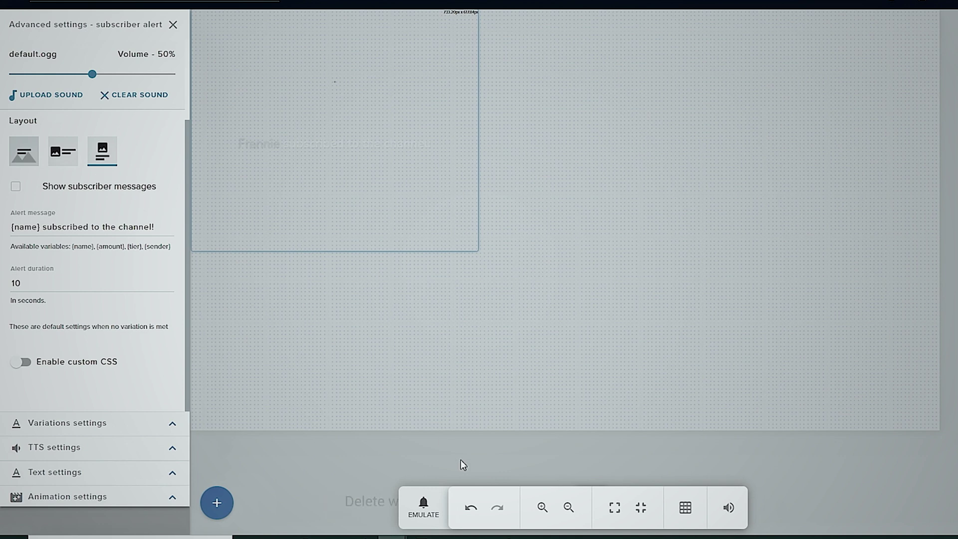
pyautogui.click(425, 514)
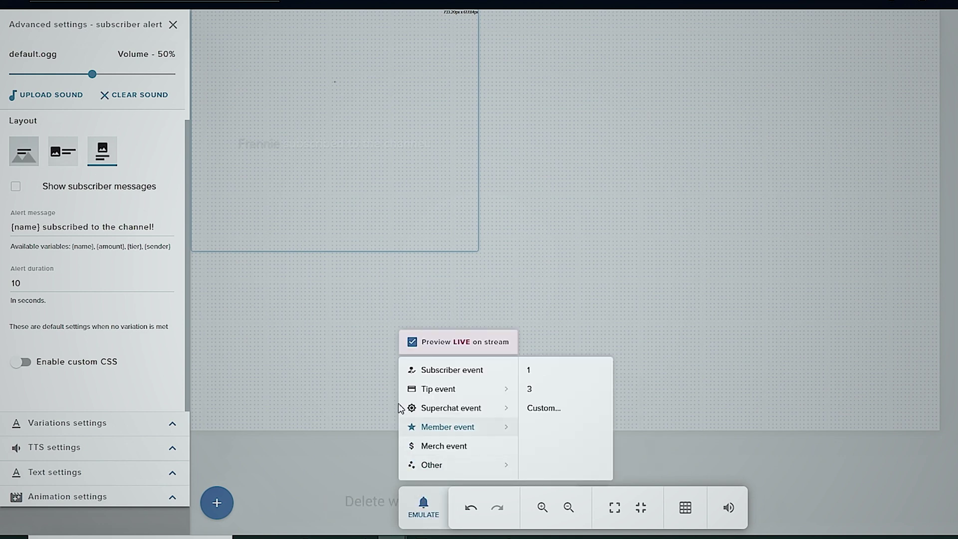
pyautogui.click(427, 372)
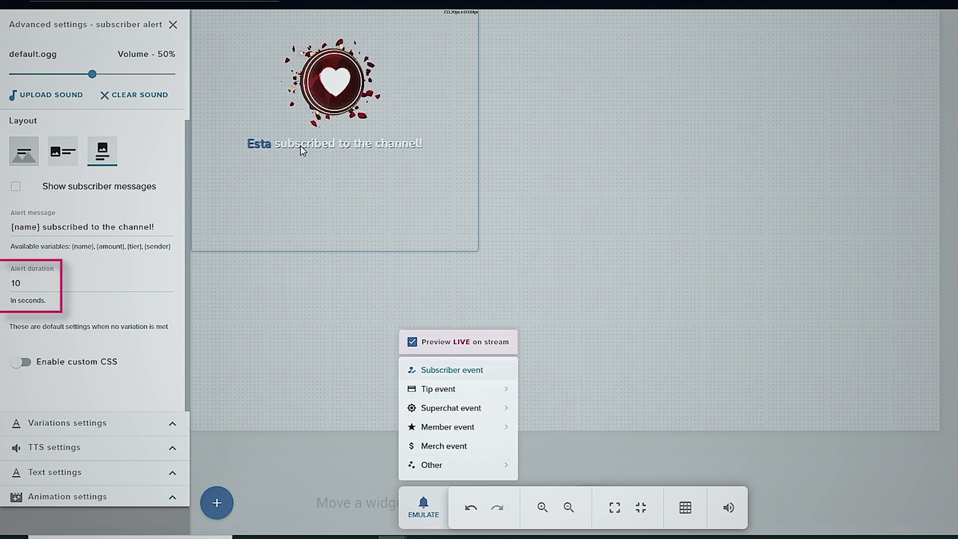
pyautogui.click(174, 225)
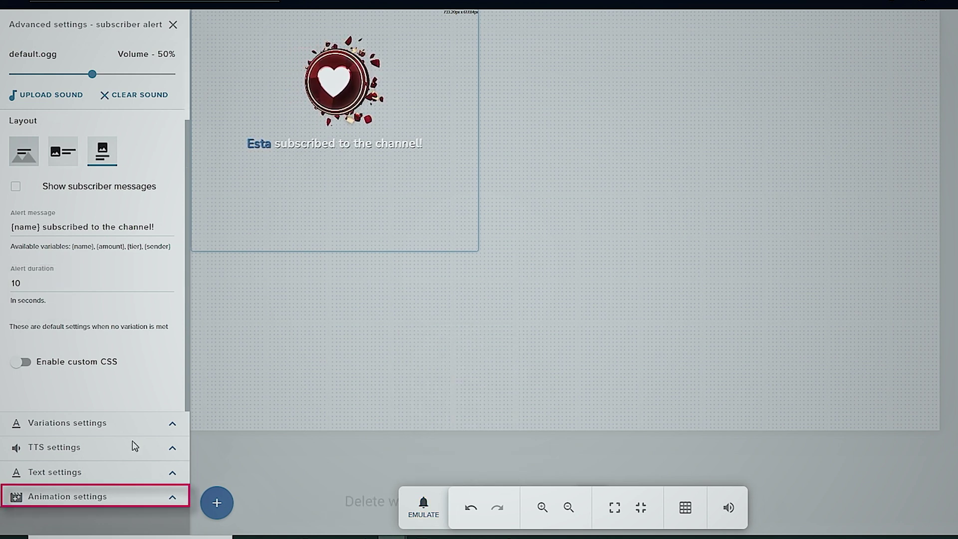
pyautogui.click(171, 496)
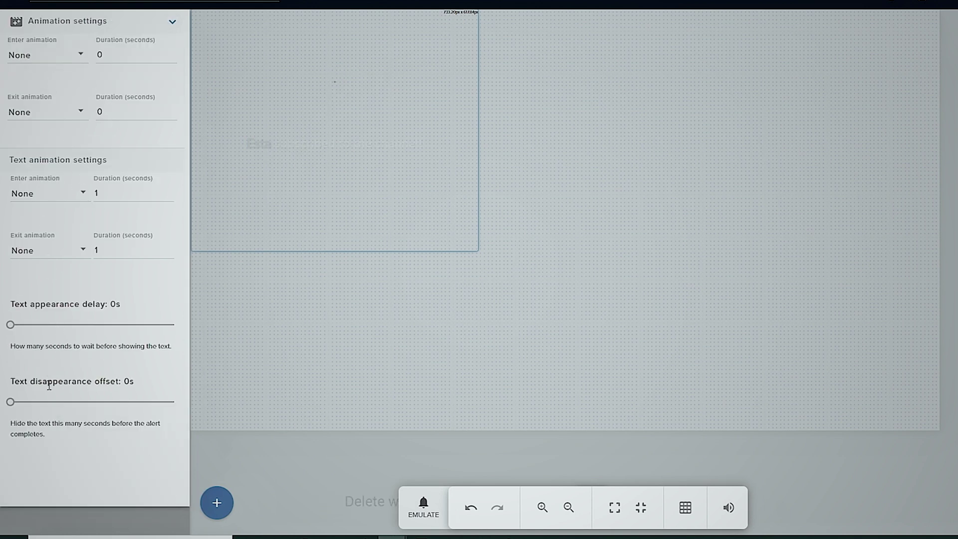
# Expand Text settings, leaving the font as Nunito with Bold weight
pyautogui.click(175, 22)
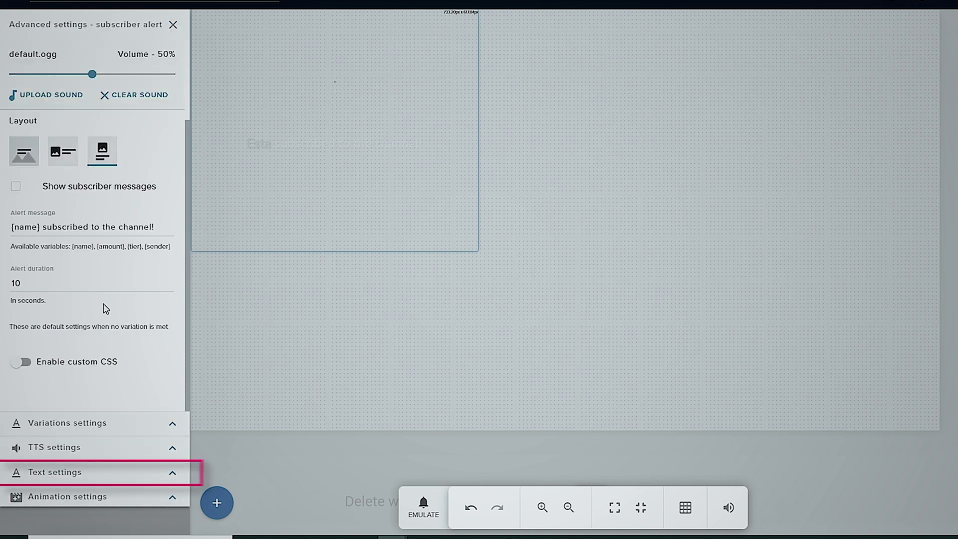
pyautogui.click(55, 471)
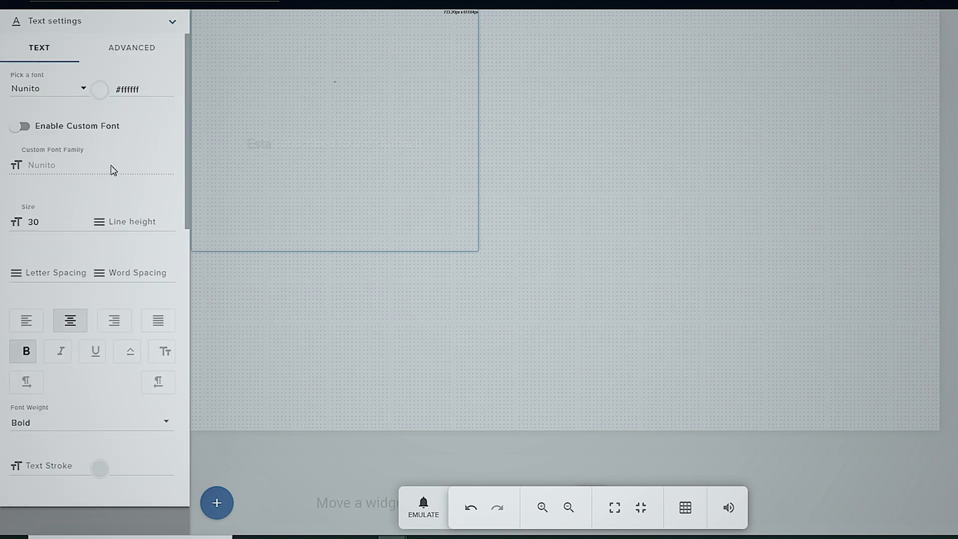
pyautogui.click(84, 90)
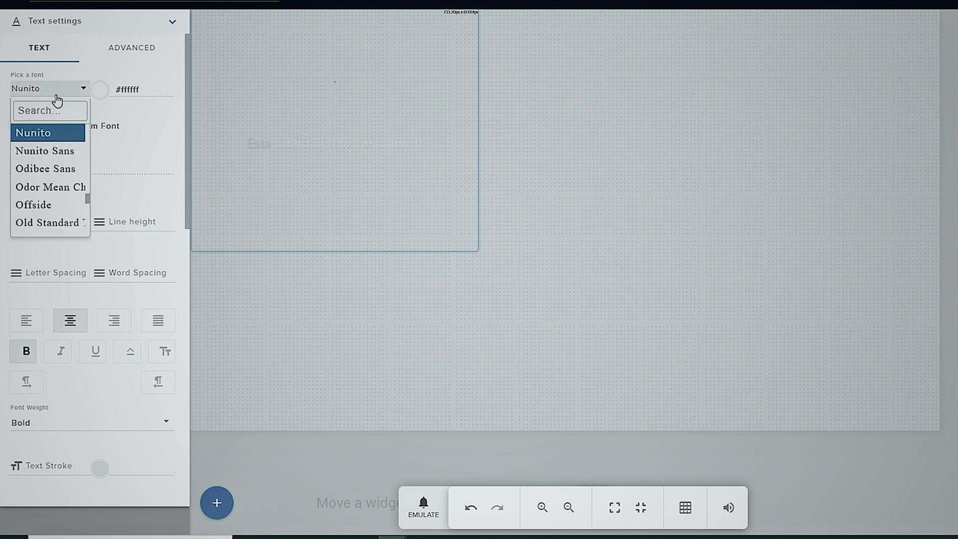
pyautogui.click(153, 112)
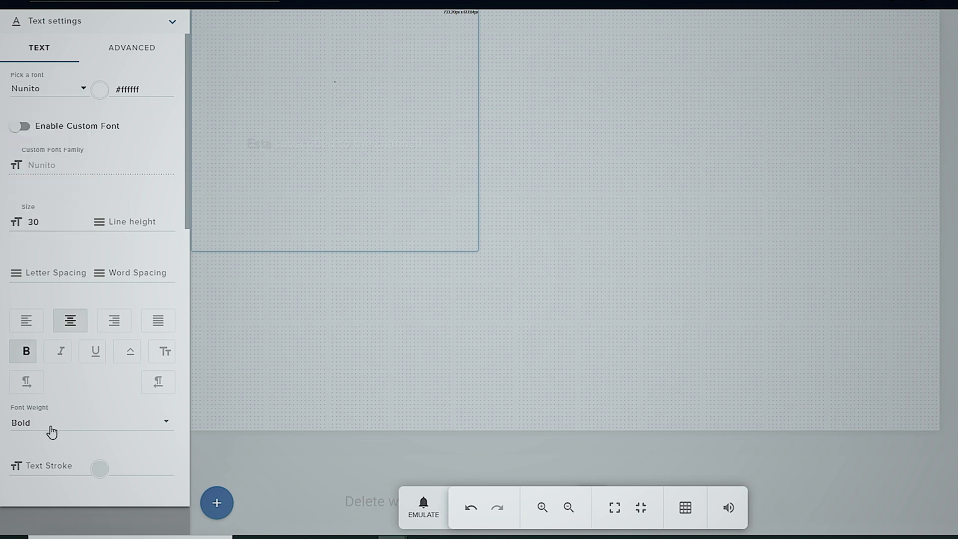
pyautogui.click(168, 426)
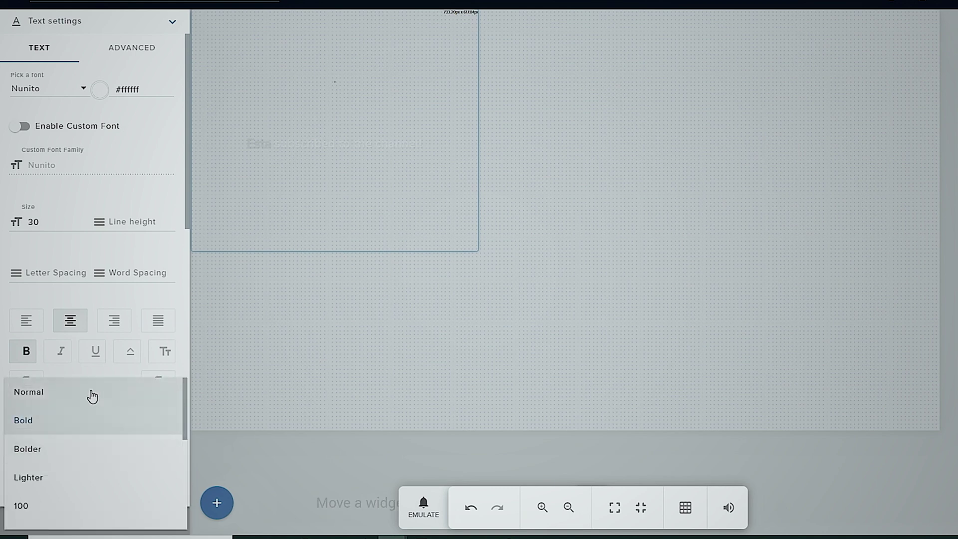
pyautogui.click(94, 422)
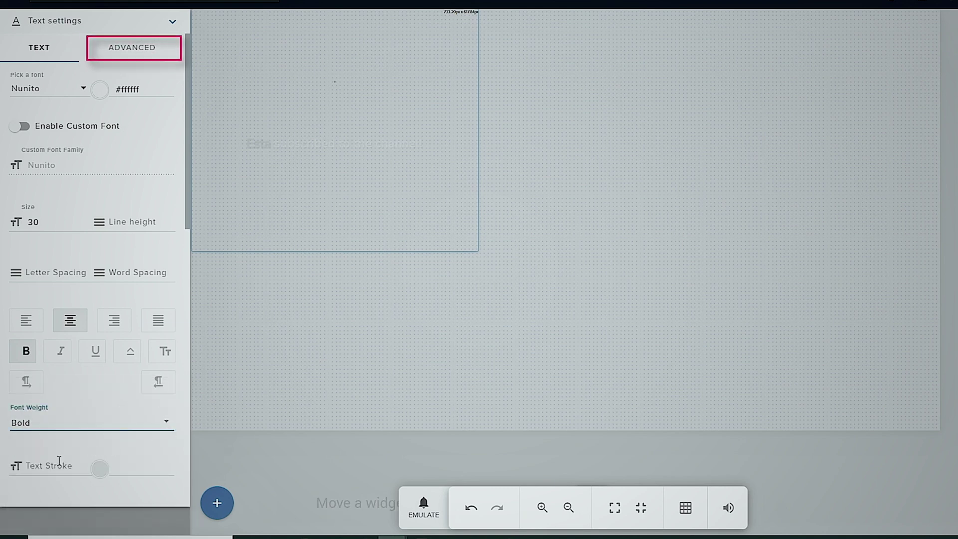
# Edit the Top margin in advanced text options and preview a subscriber alert
pyautogui.click(126, 46)
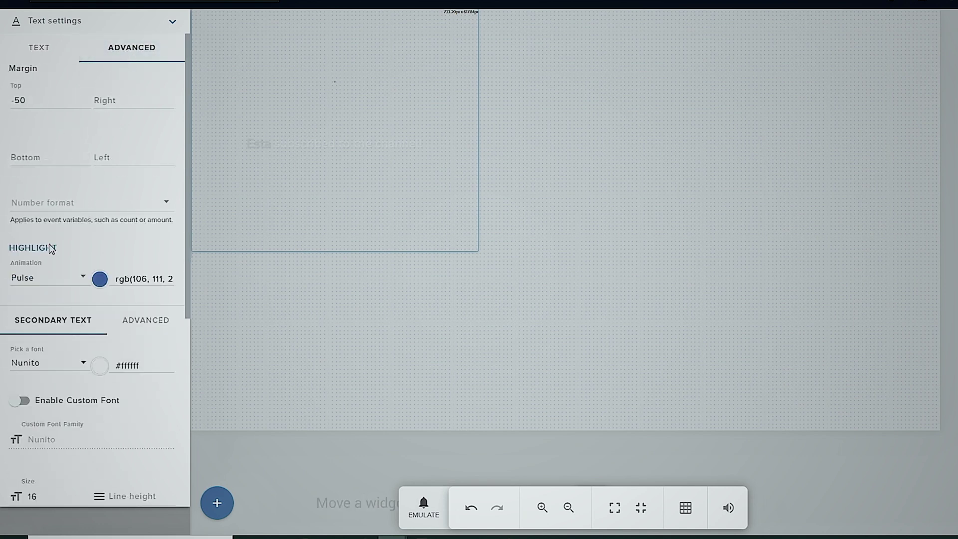
pyautogui.scroll(-6, 62, 422)
pyautogui.scroll(7, 111, 419)
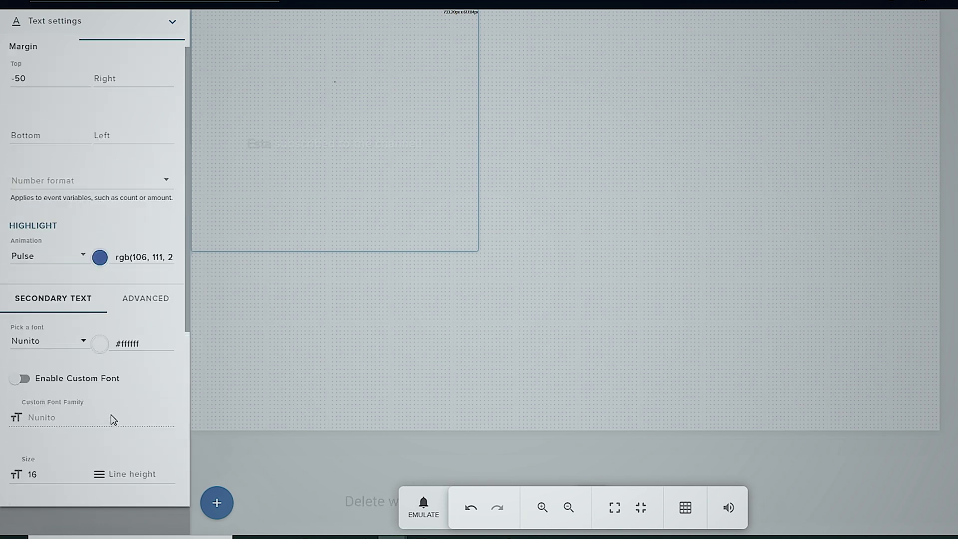
pyautogui.doubleClick(45, 100)
pyautogui.write('0')
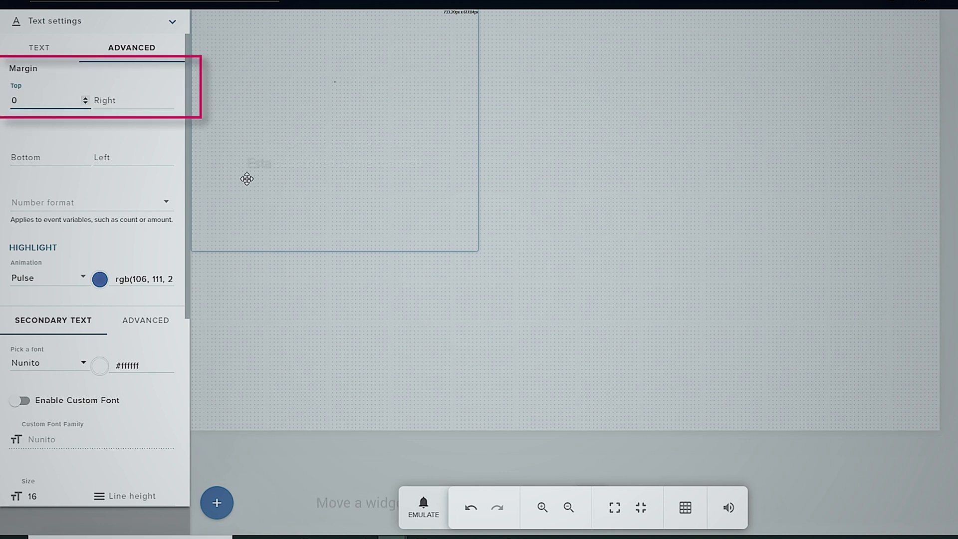
pyautogui.click(426, 511)
pyautogui.click(445, 369)
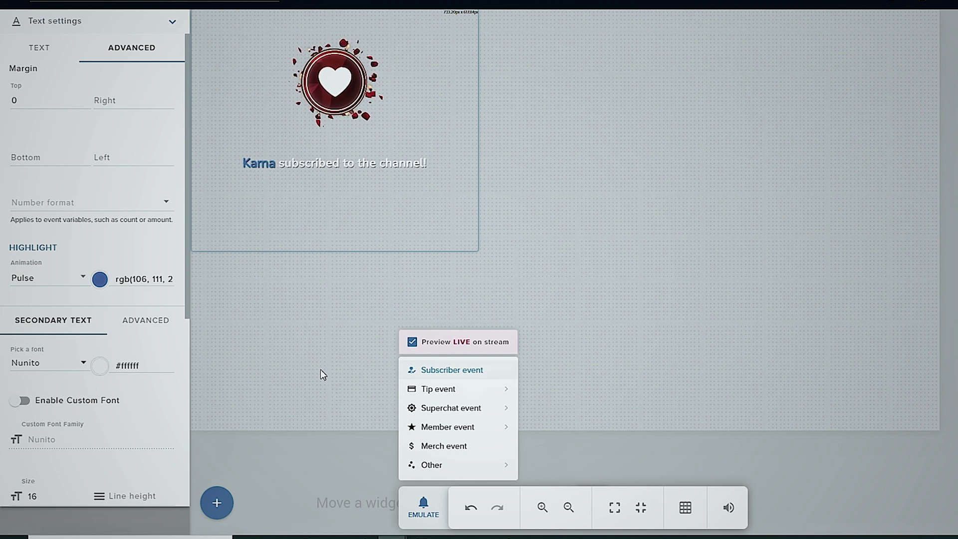
pyautogui.click(210, 144)
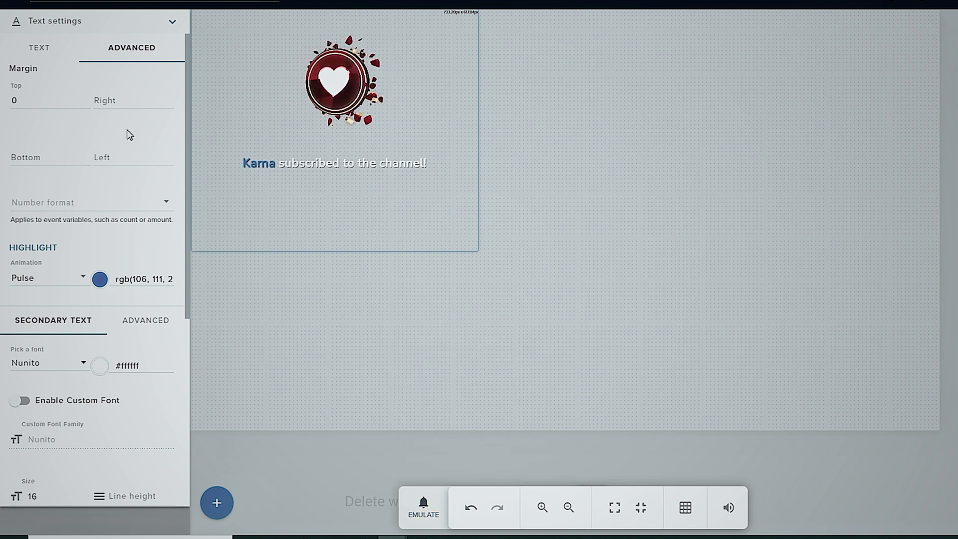
# Set the top margin to -50 and preview the subscriber alert again
pyautogui.doubleClick(40, 99)
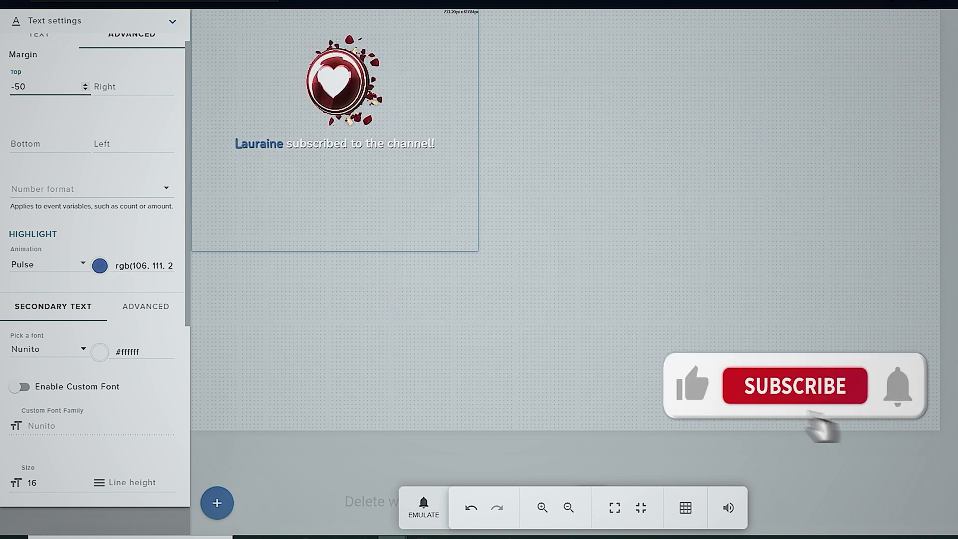
pyautogui.write('-')
pyautogui.write('50')
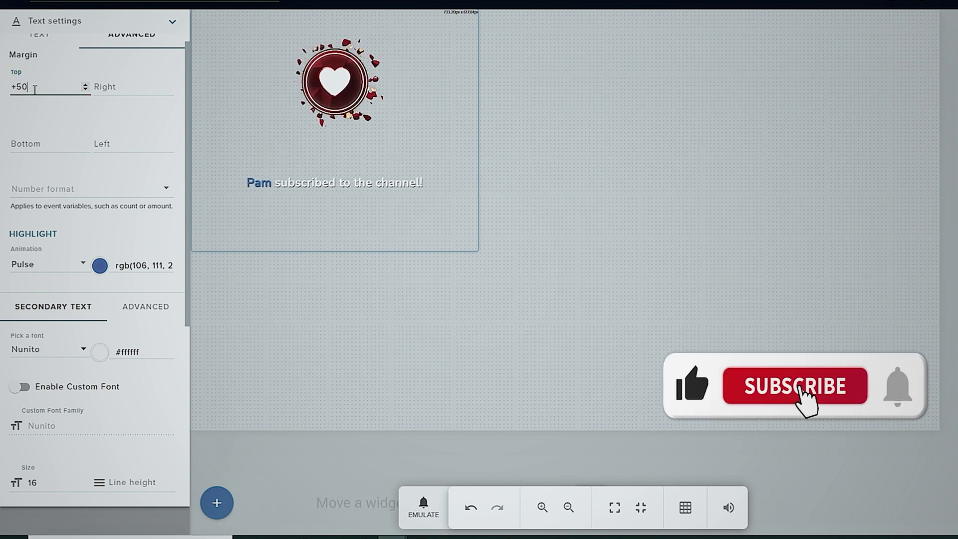
pyautogui.press('BackSpace')
pyautogui.press('BackSpace')
pyautogui.press('BackSpace')
pyautogui.write('-50')
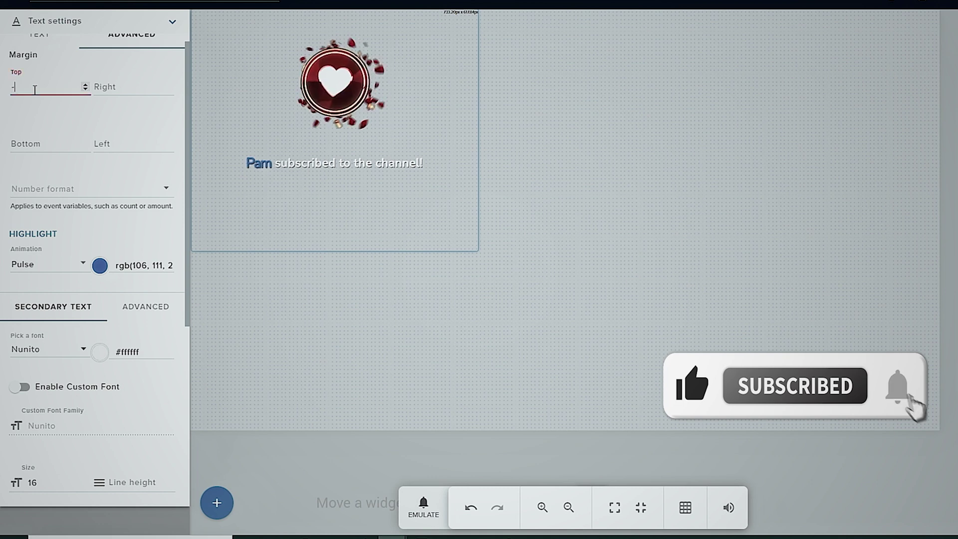
pyautogui.click(432, 512)
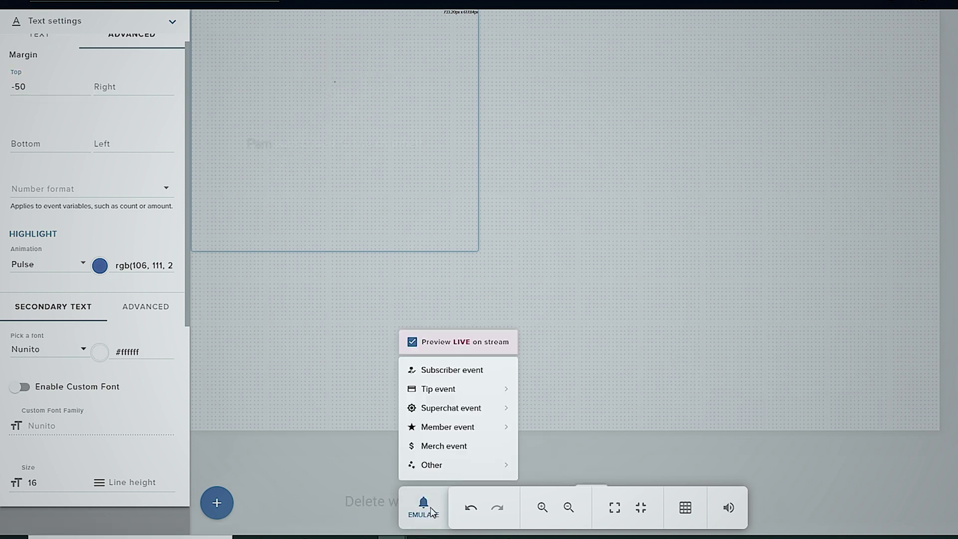
pyautogui.click(452, 370)
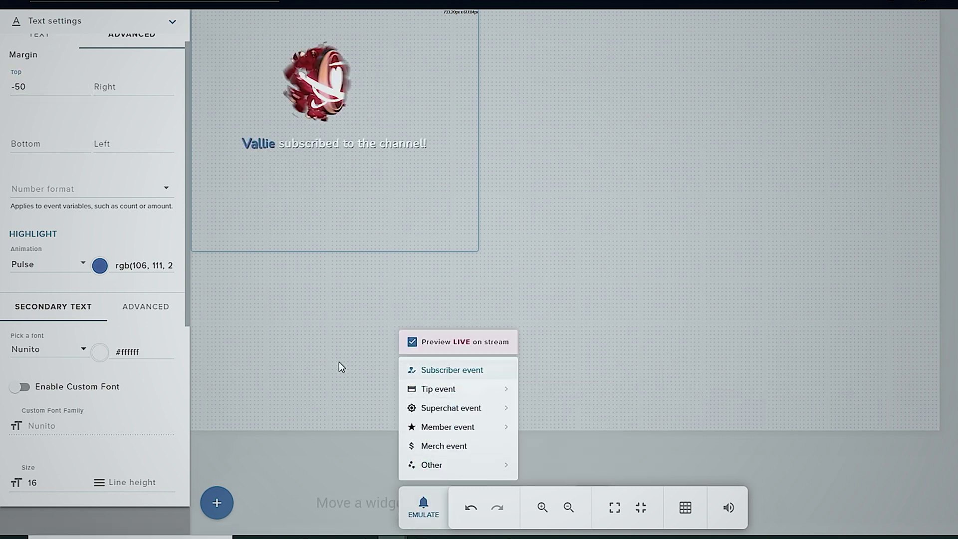
# Try top margins of -100 and -150, previewing a subscriber alert in between
pyautogui.click(33, 88)
pyautogui.press('BackSpace')
pyautogui.press('BackSpace')
pyautogui.write('100')
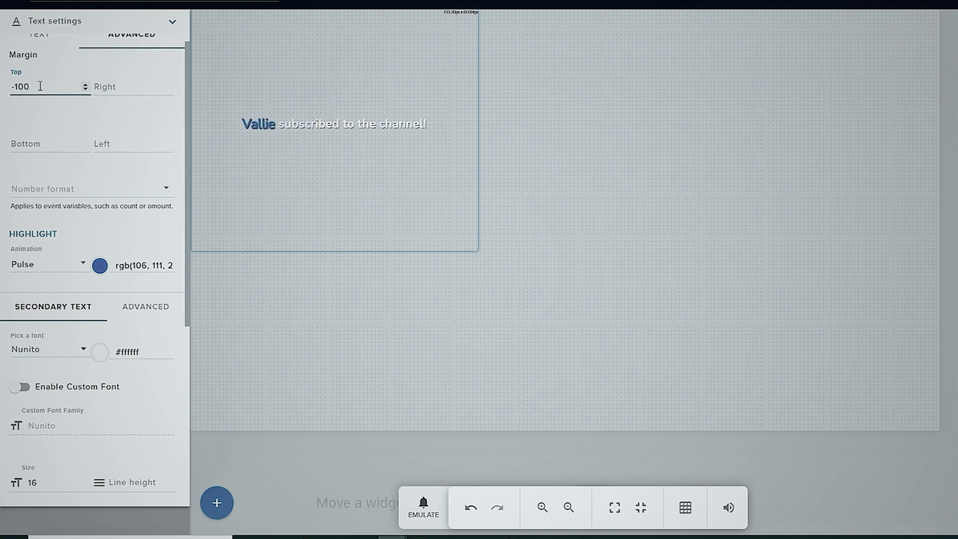
pyautogui.click(423, 508)
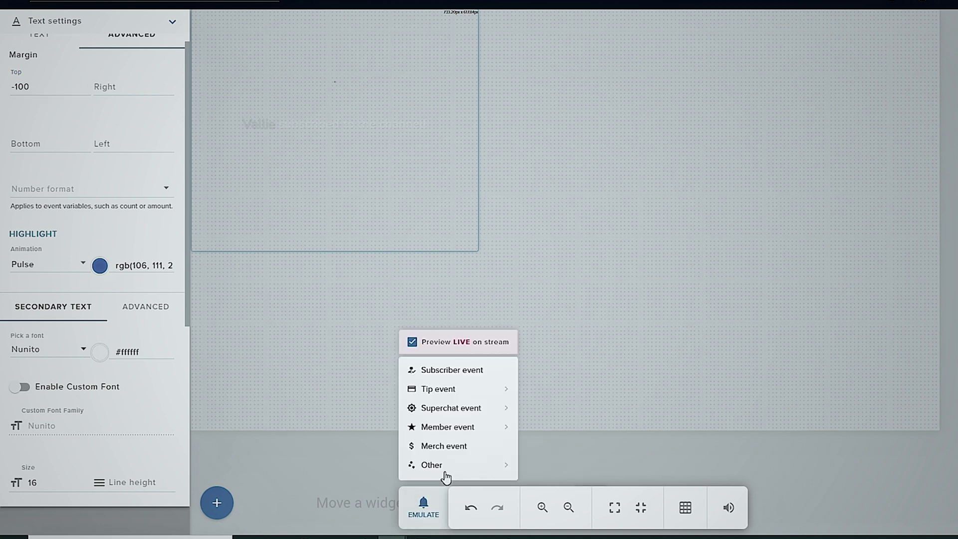
pyautogui.click(442, 370)
pyautogui.click(34, 87)
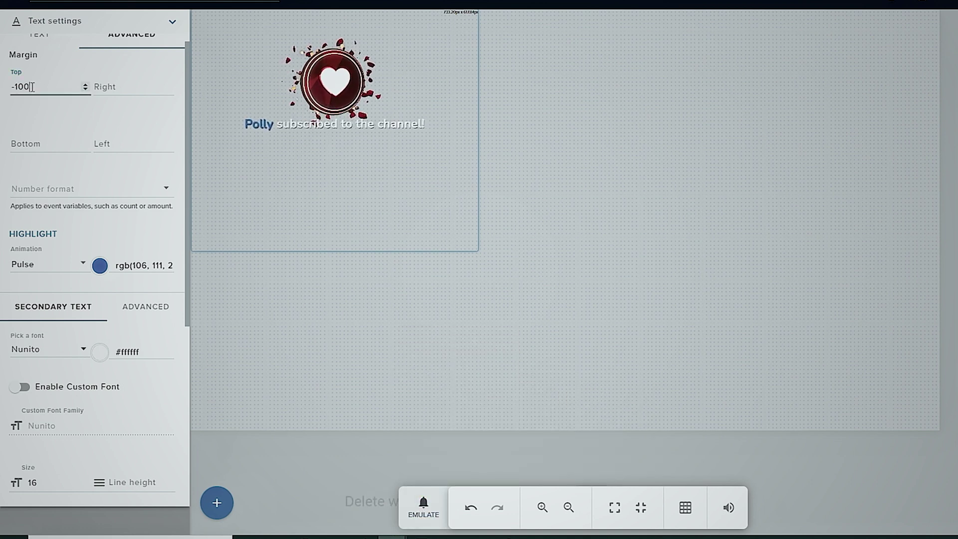
pyautogui.press('BackSpace')
pyautogui.press('BackSpace')
pyautogui.write('50')
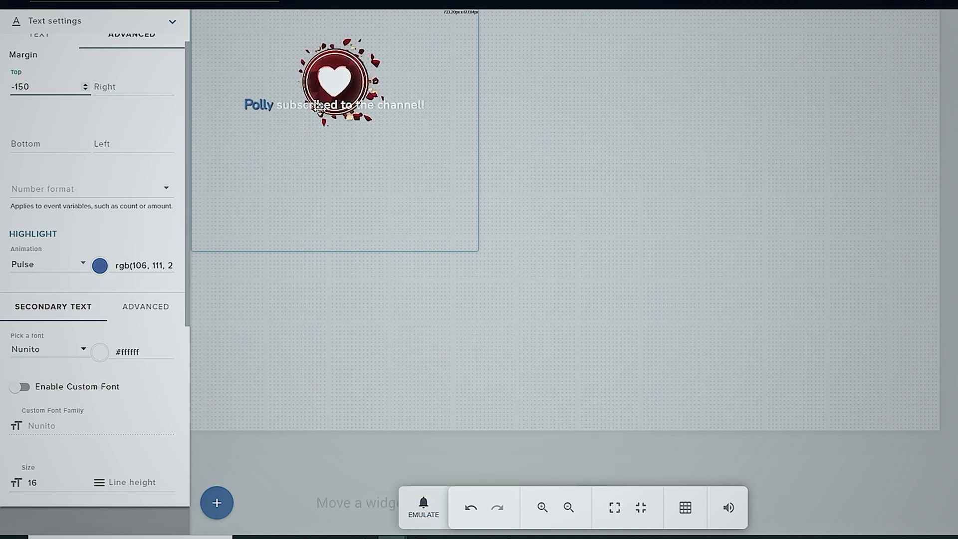
pyautogui.scroll(-2, 187, 220)
pyautogui.scroll(2, 74, 134)
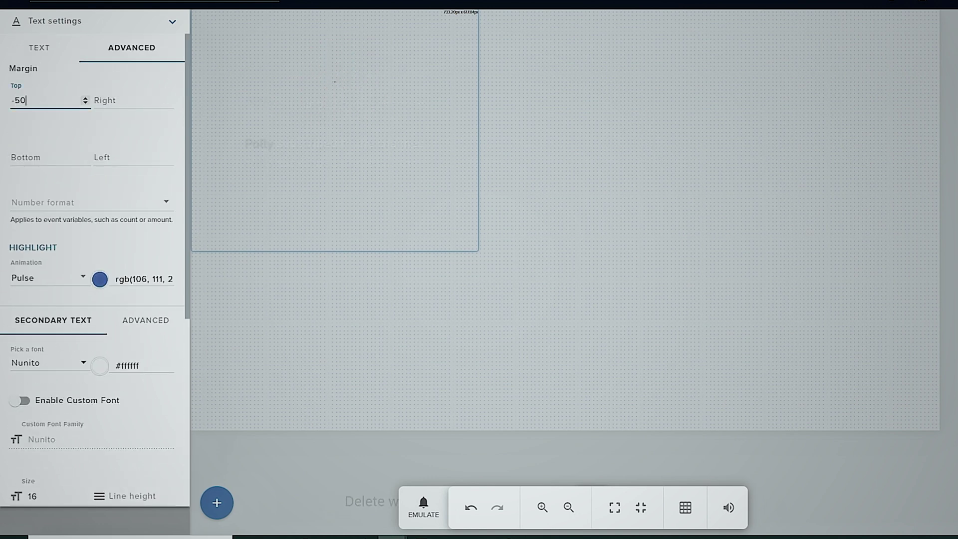
# Close the subscriber settings and look over the member alert's settings
pyautogui.click(173, 23)
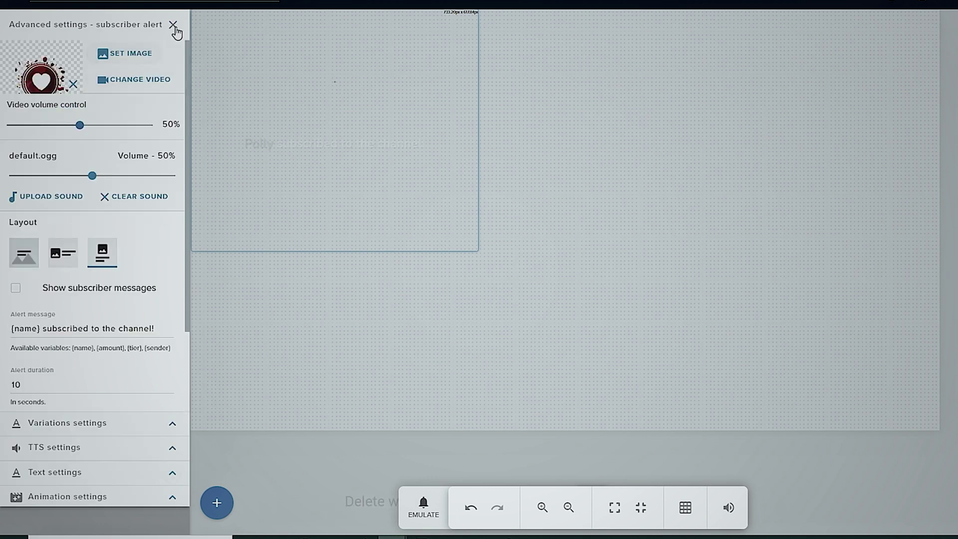
pyautogui.click(175, 26)
pyautogui.click(170, 110)
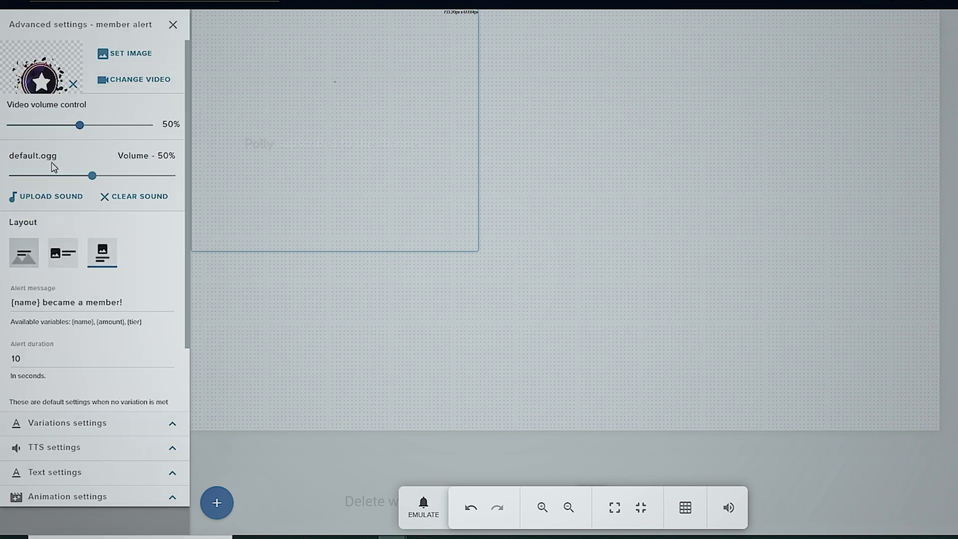
pyautogui.scroll(-1, 68, 188)
pyautogui.scroll(1, 68, 189)
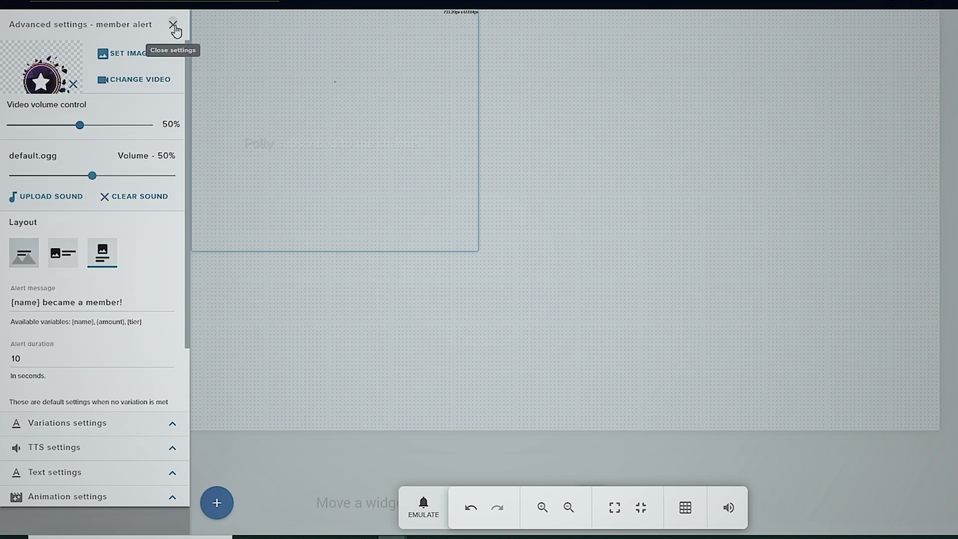
pyautogui.click(174, 27)
# Preview a test member alert, then open the superchat alert's settings
pyautogui.click(424, 509)
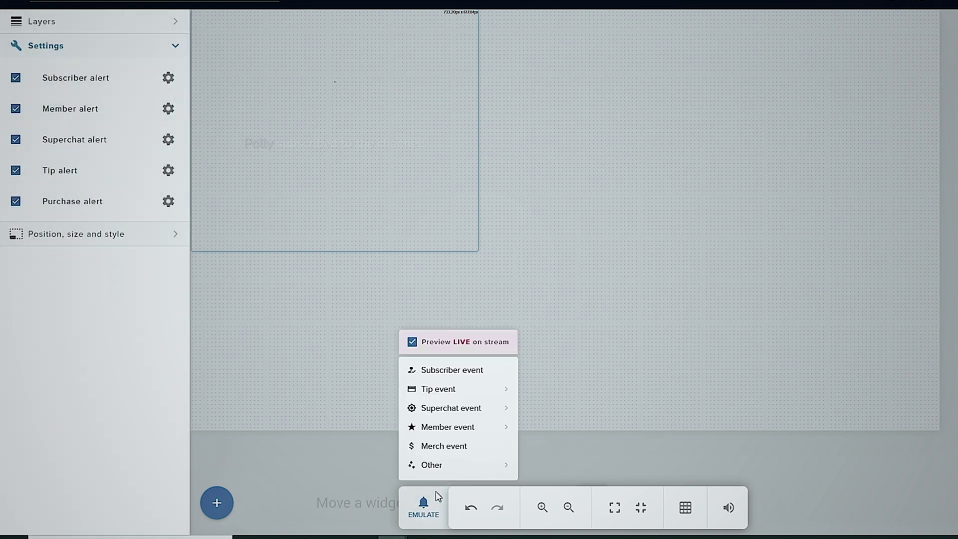
pyautogui.click(446, 428)
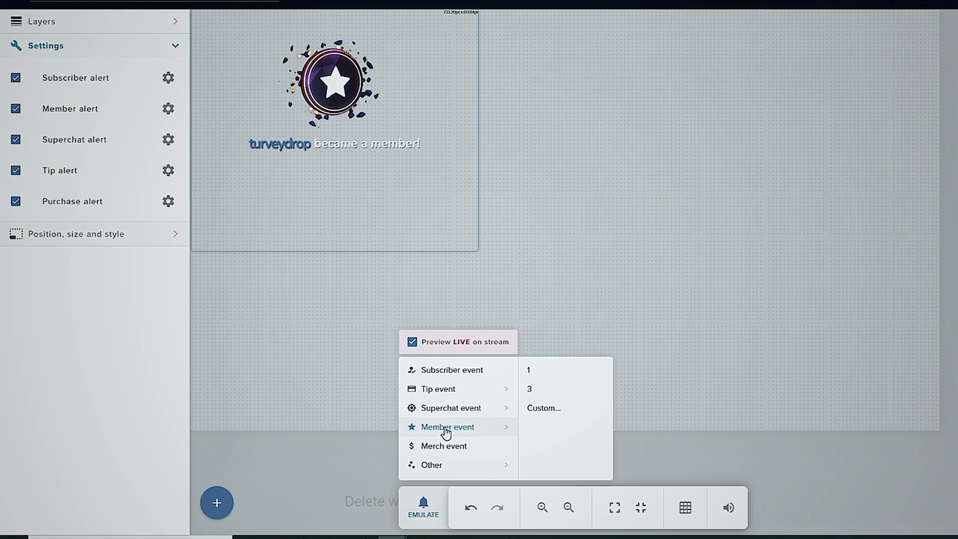
pyautogui.click(75, 146)
pyautogui.click(168, 141)
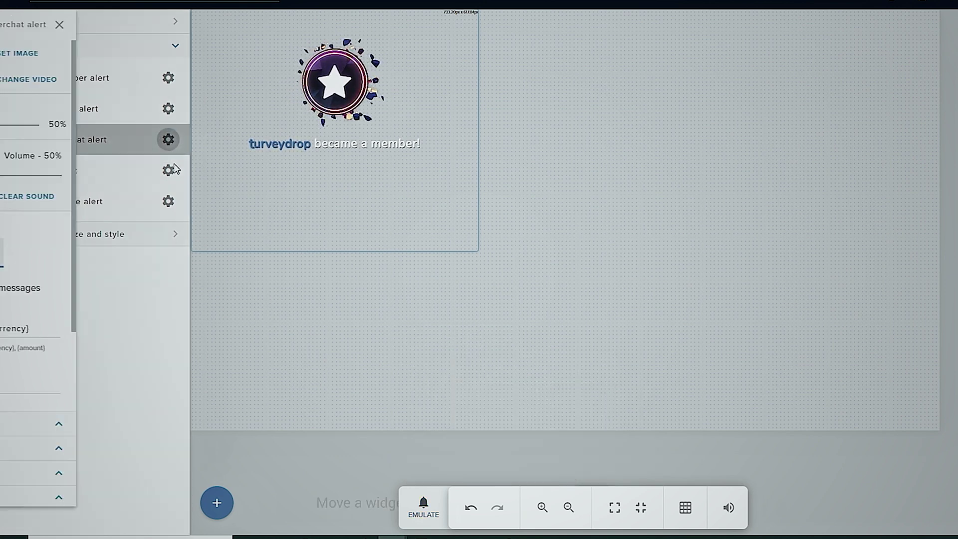
# Turn on 'Show superchat messages' and preview a $50 test superchat
pyautogui.moveTo(187, 157); pyautogui.dragTo(179, 259)
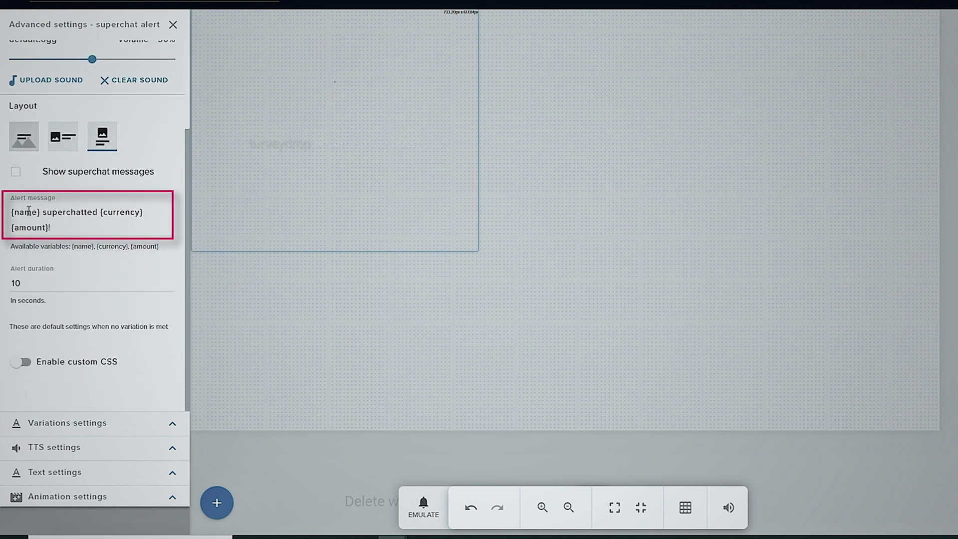
pyautogui.click(16, 175)
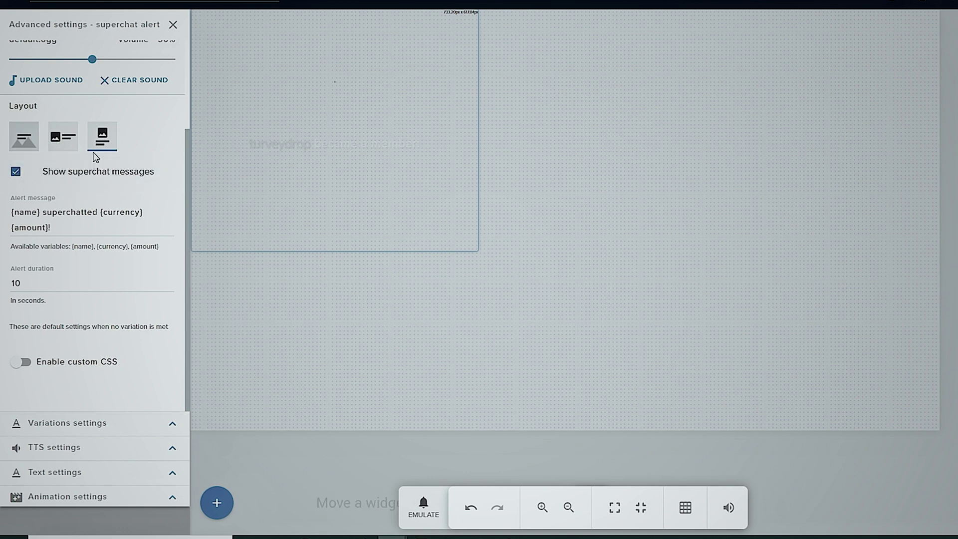
pyautogui.click(415, 518)
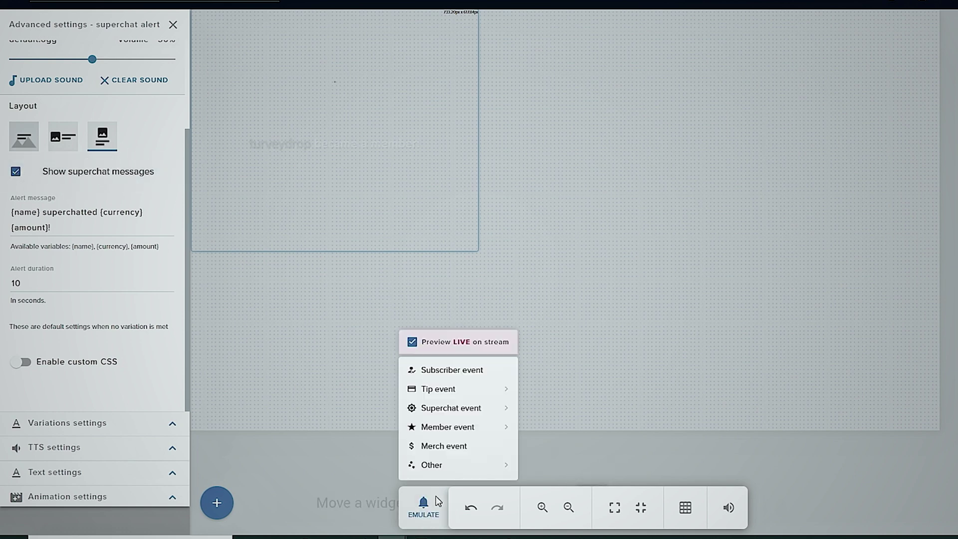
pyautogui.moveTo(458, 414)
pyautogui.click(544, 391)
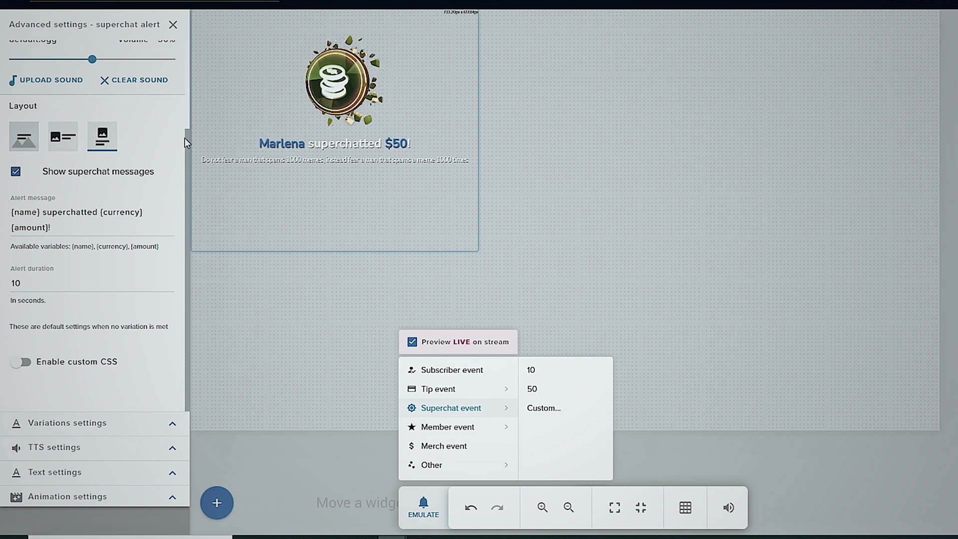
pyautogui.moveTo(185, 138); pyautogui.dragTo(192, 31)
# Replace the superchat alert's image with a banner image
pyautogui.click(122, 52)
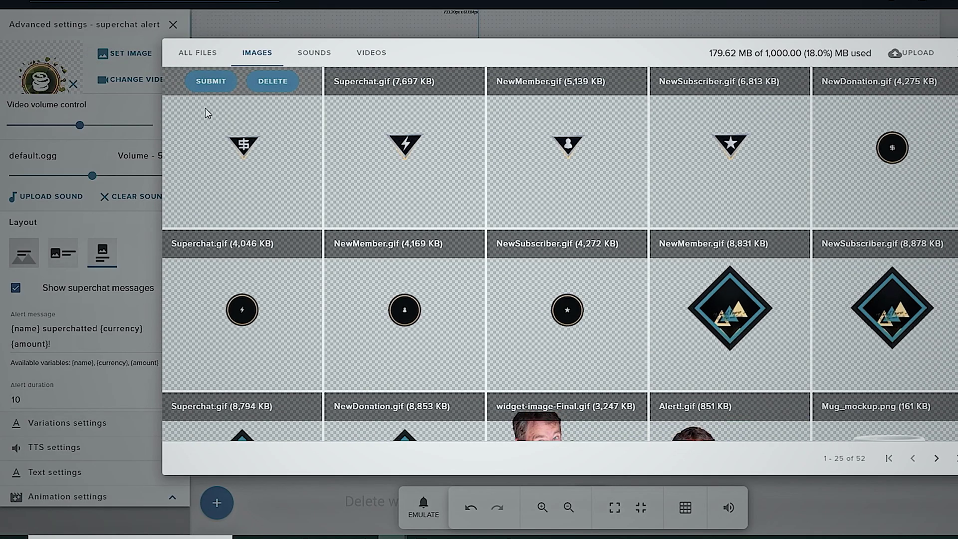
pyautogui.click(373, 82)
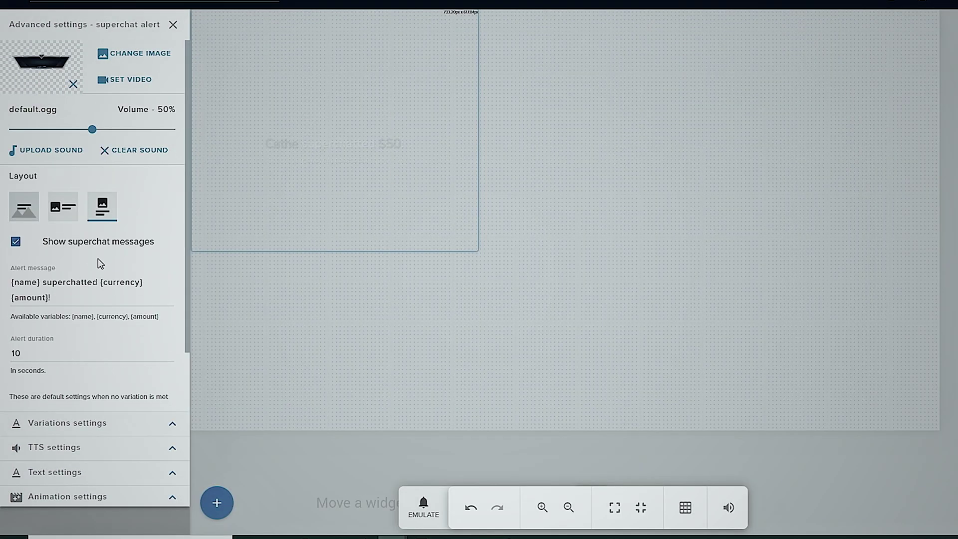
pyautogui.scroll(-2, 79, 303)
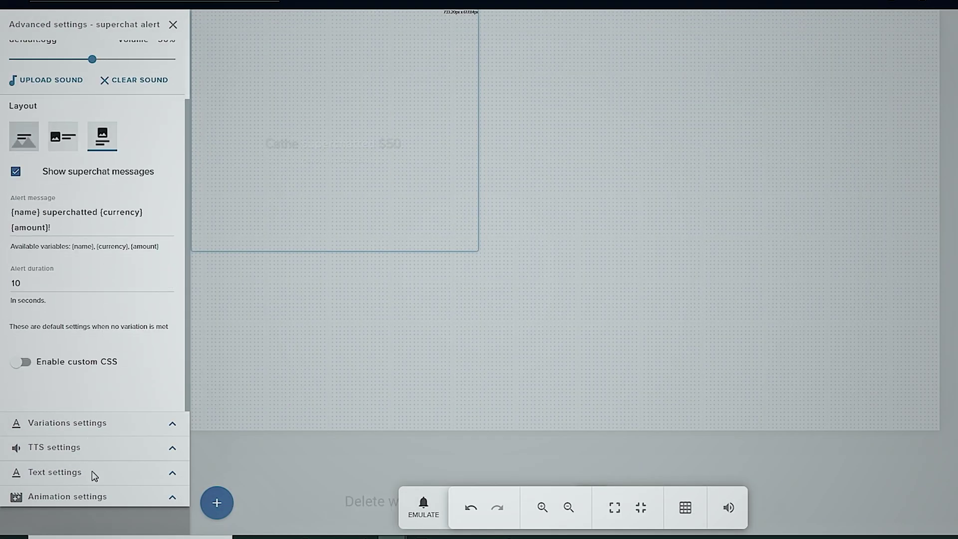
# Open the advanced text settings and preview a $50 superchat alert
pyautogui.click(170, 477)
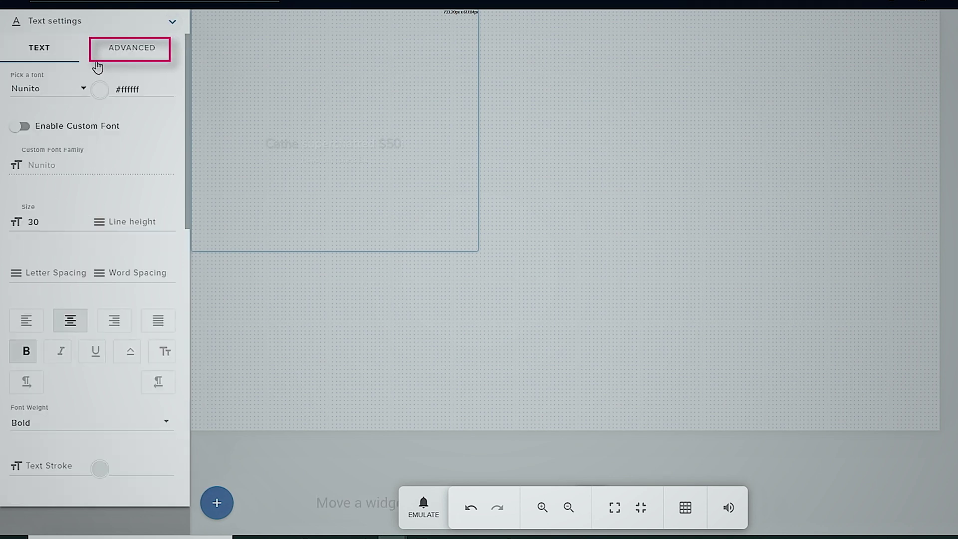
pyautogui.click(122, 54)
pyautogui.doubleClick(15, 100)
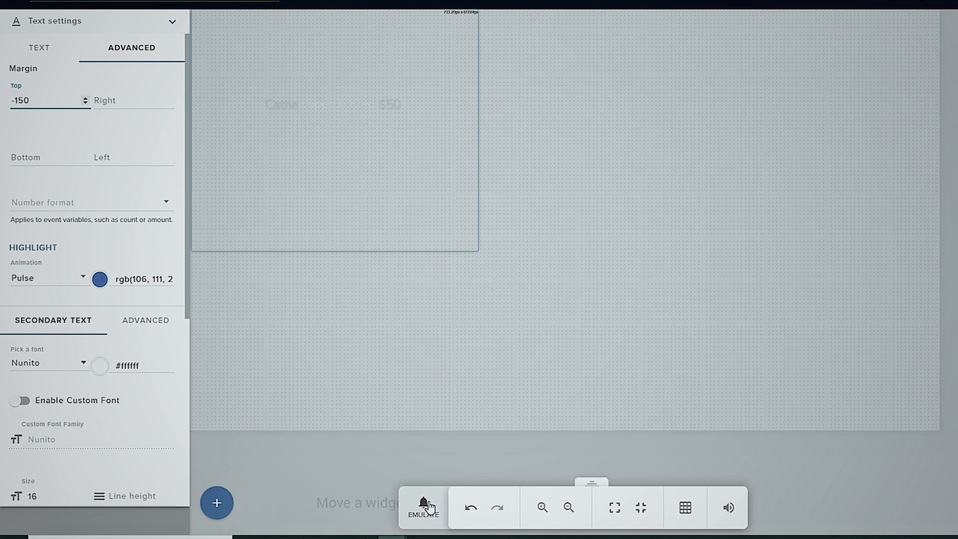
pyautogui.click(424, 506)
pyautogui.moveTo(451, 406)
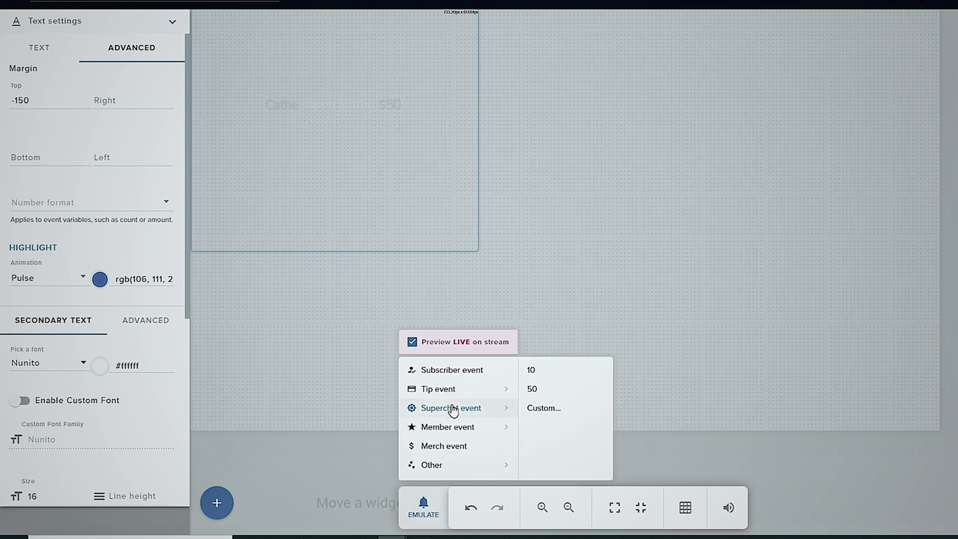
pyautogui.click(542, 393)
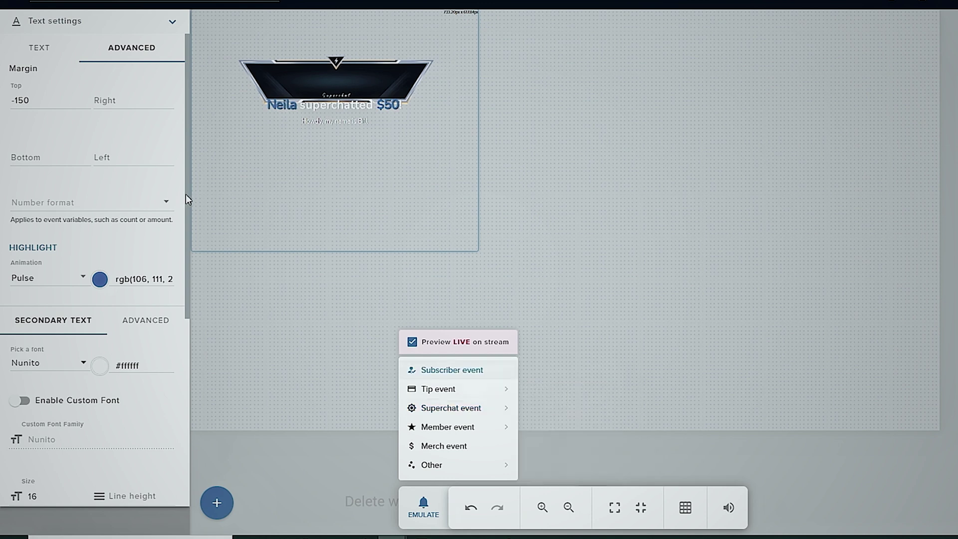
# Set the text's top margin to -200, preview it, then adjust it to -210
pyautogui.doubleClick(18, 102)
pyautogui.write('200')
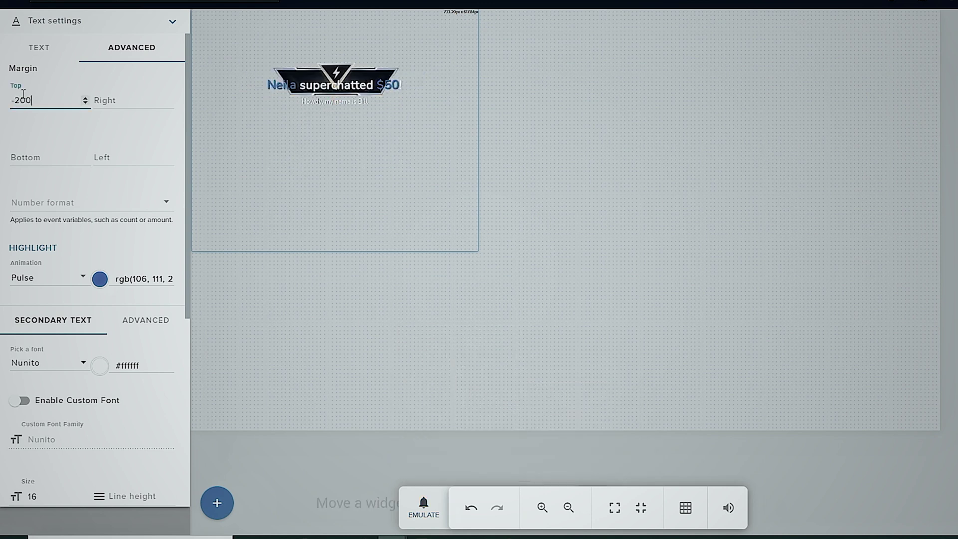
pyautogui.click(424, 510)
pyautogui.moveTo(447, 411)
pyautogui.click(536, 391)
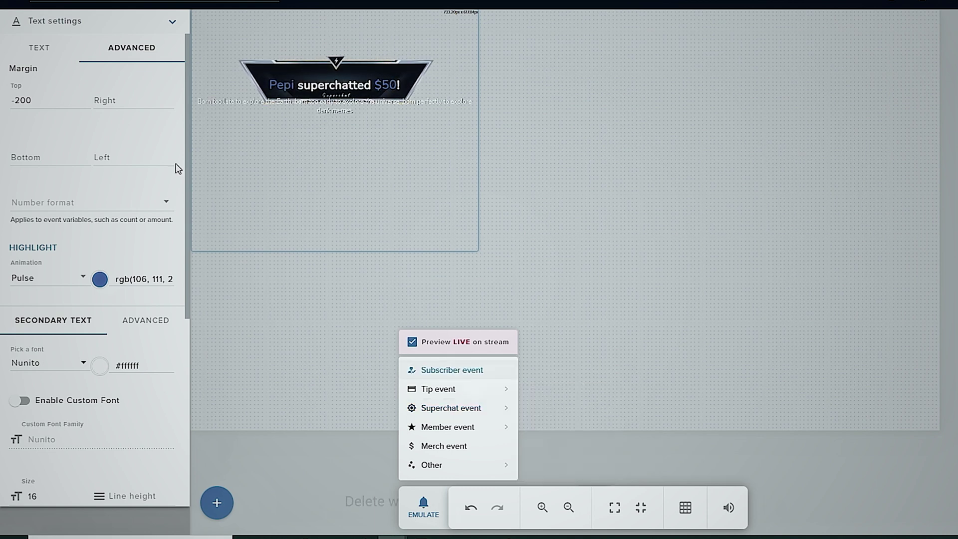
pyautogui.click(31, 101)
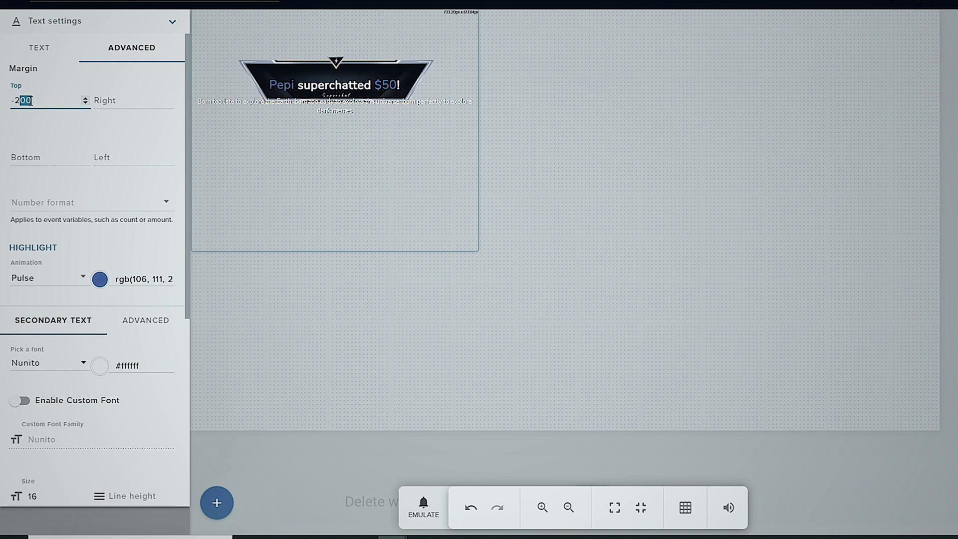
pyautogui.write('10')
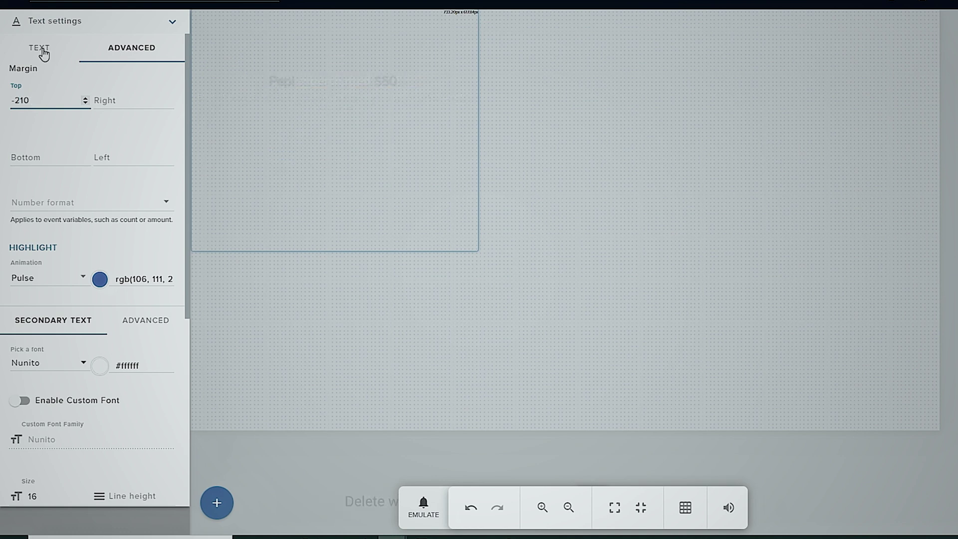
pyautogui.click(44, 52)
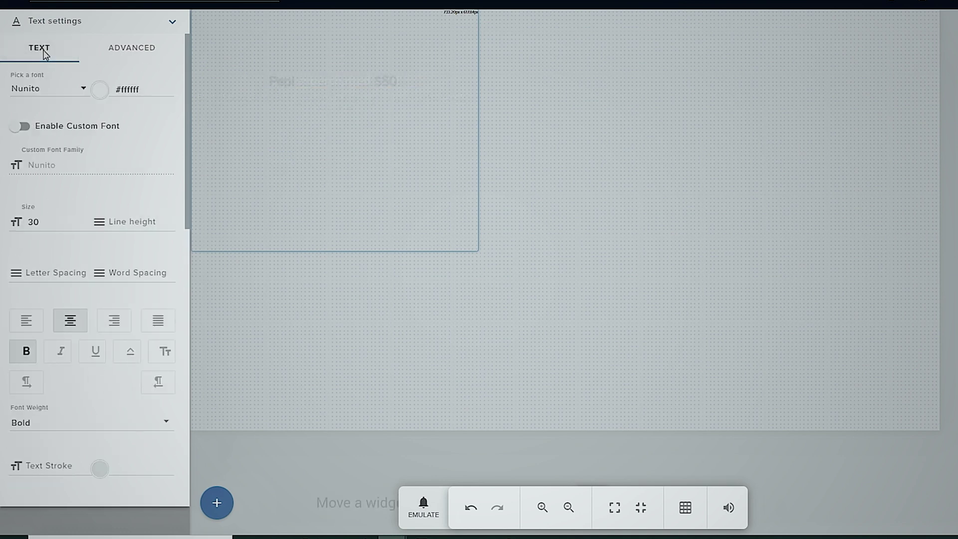
# Collapse Text settings, turn off superchat messages, and set the superchat alert duration to 12 seconds
pyautogui.click(172, 25)
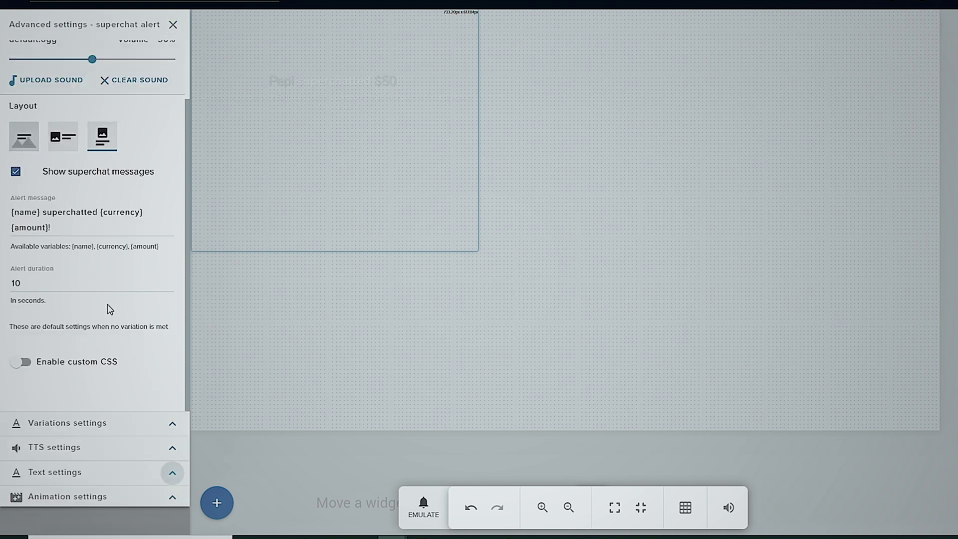
pyautogui.scroll(2, 90, 281)
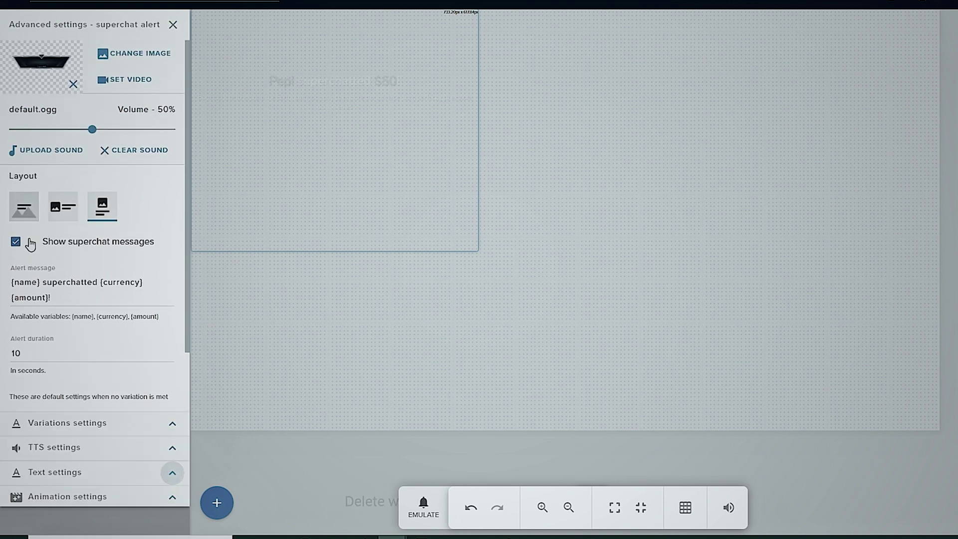
pyautogui.click(17, 241)
pyautogui.scroll(-2, 87, 206)
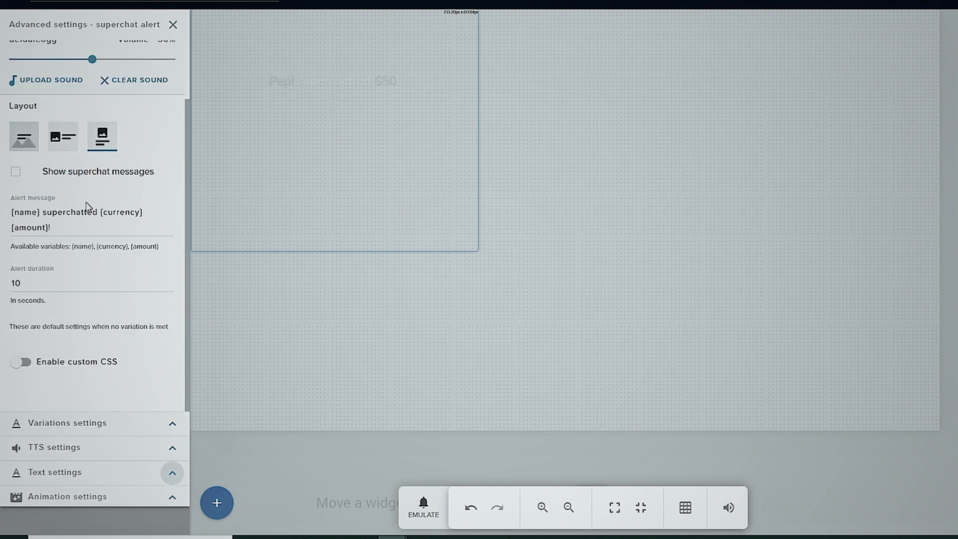
pyautogui.click(20, 283)
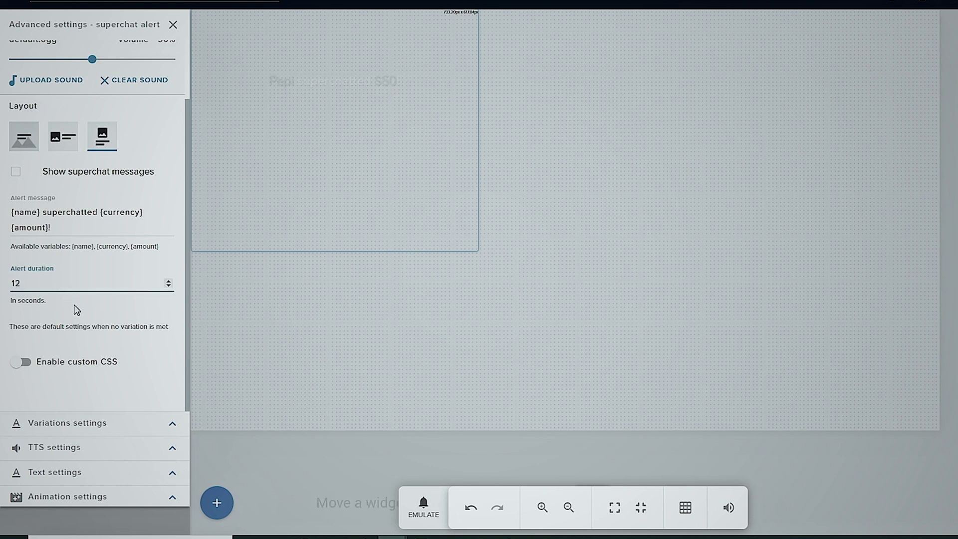
pyautogui.click(423, 509)
# Emulate a $50 test tip alert
pyautogui.moveTo(499, 390)
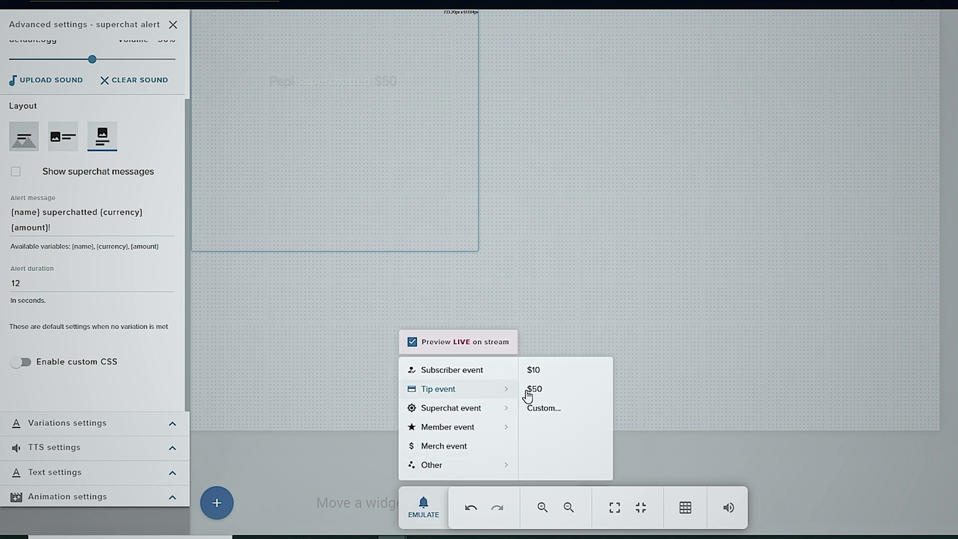
pyautogui.click(534, 394)
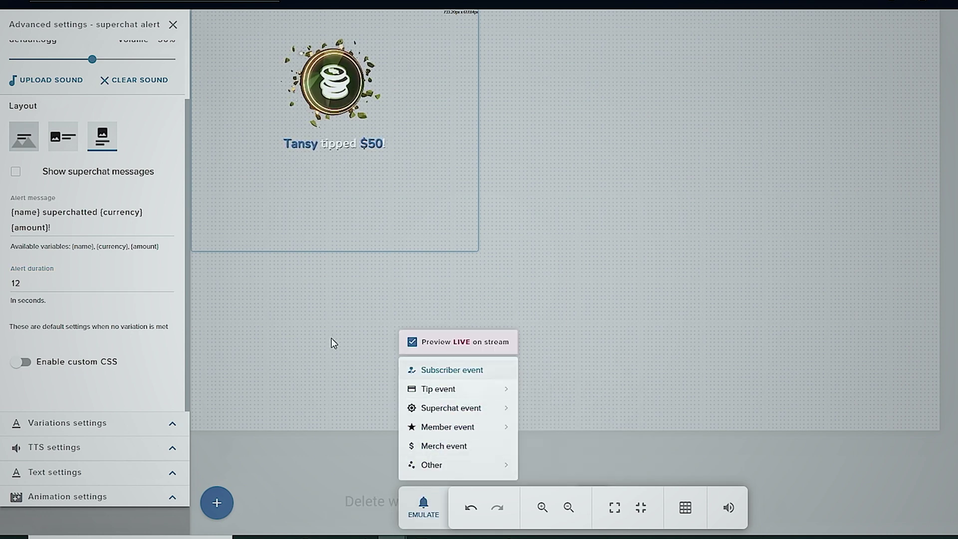
pyautogui.click(332, 340)
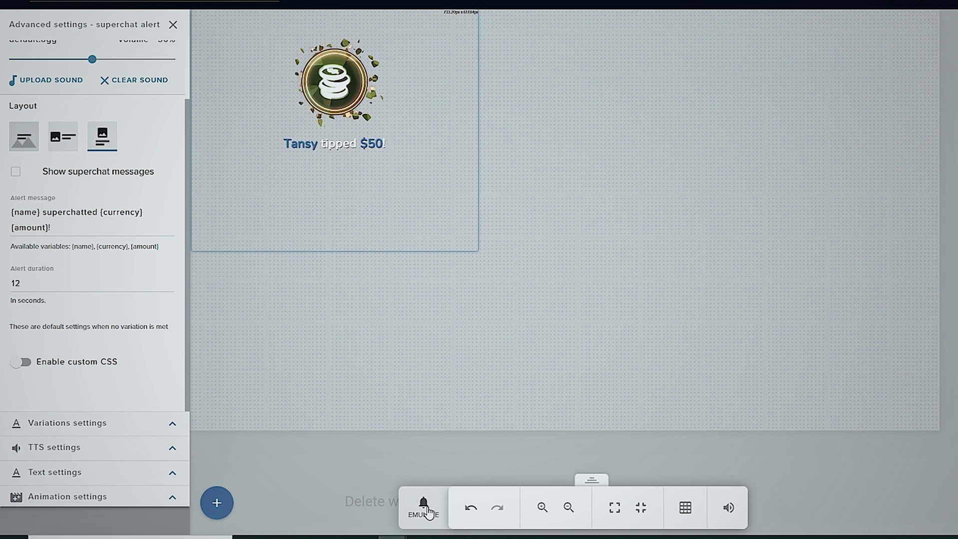
# Emulate a $50 test superchat alert, then close the superchat alert's advanced settings
pyautogui.click(426, 509)
pyautogui.moveTo(452, 412)
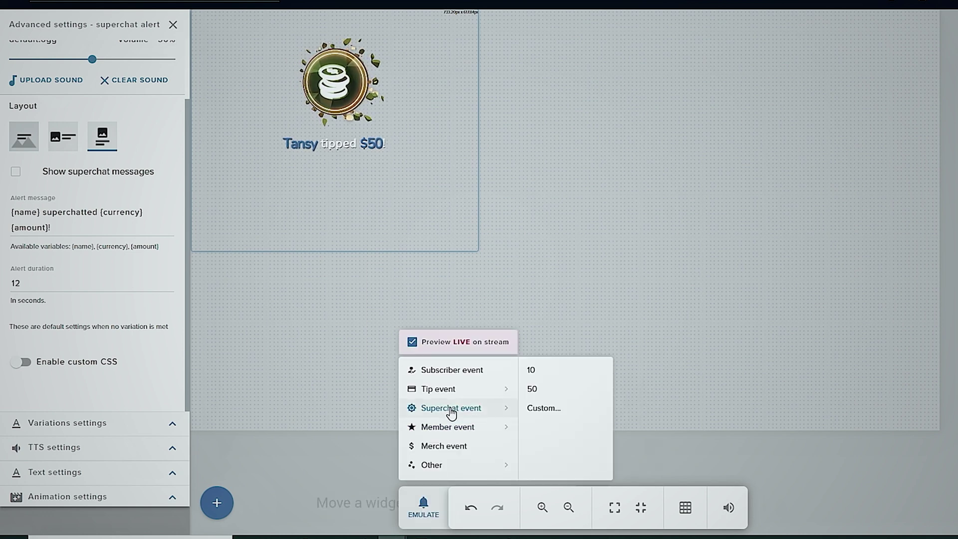
pyautogui.click(556, 394)
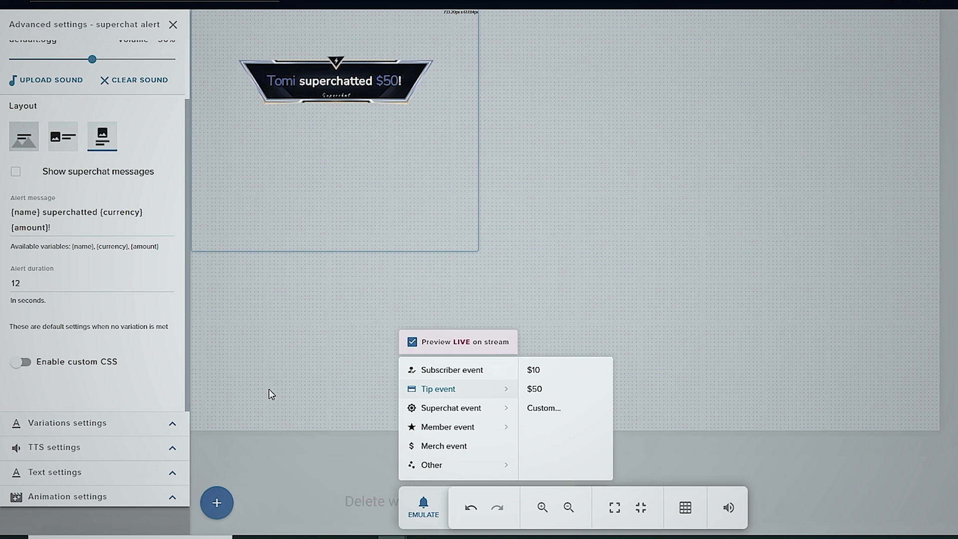
pyautogui.click(30, 284)
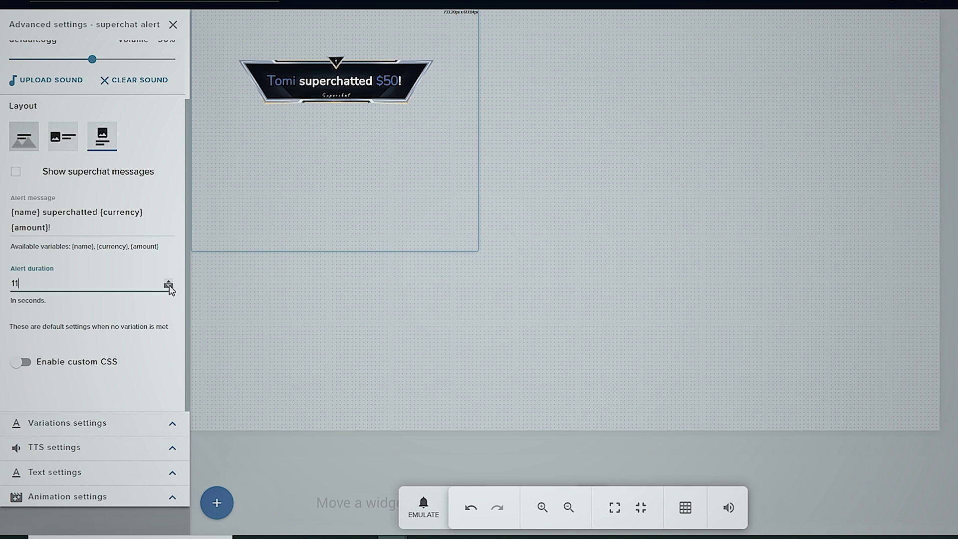
pyautogui.click(266, 303)
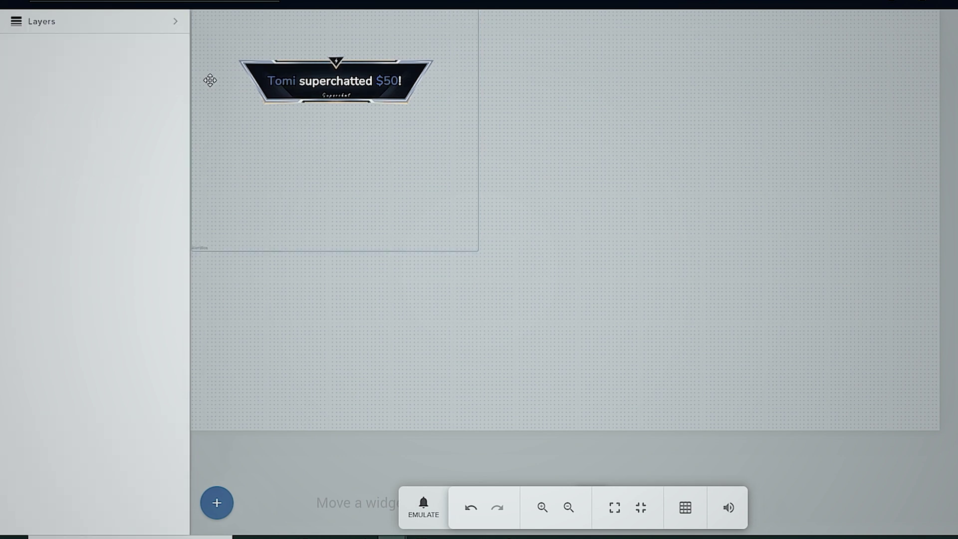
# Open the superchat alert's advanced settings from the AlertBox 1 layer
pyautogui.click(173, 22)
pyautogui.click(55, 79)
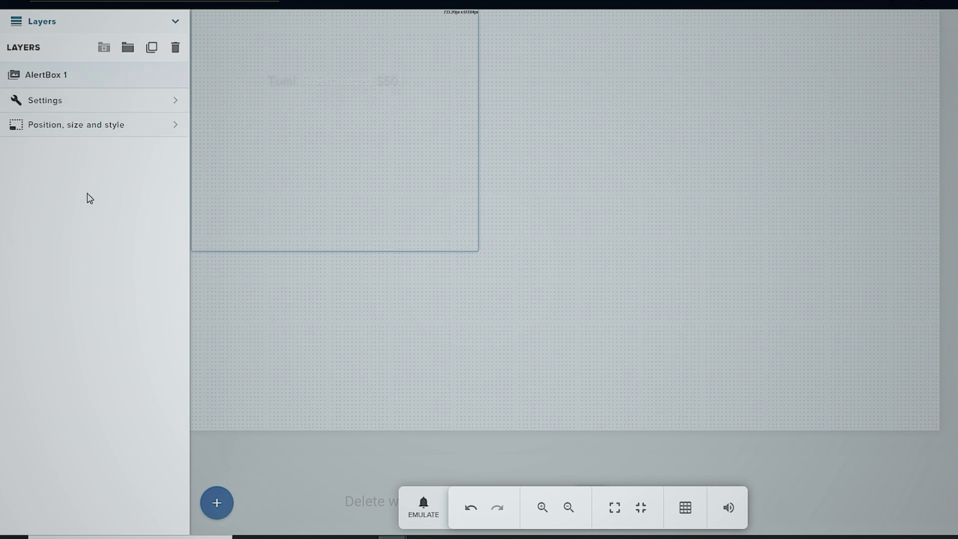
pyautogui.click(100, 101)
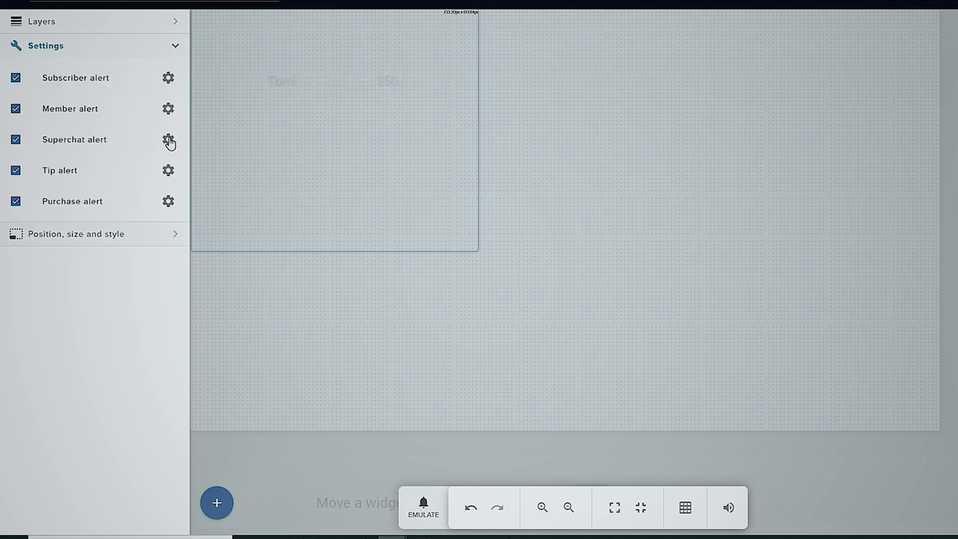
pyautogui.click(169, 141)
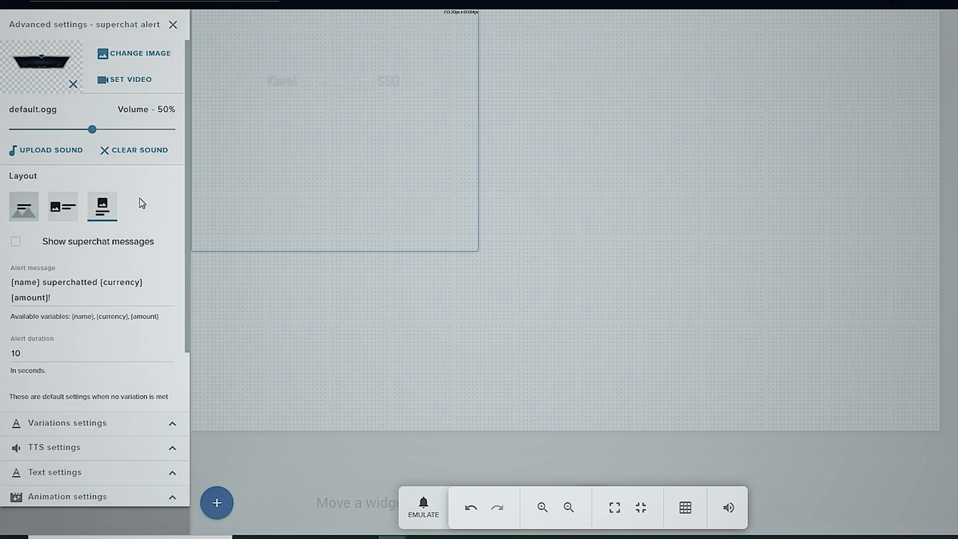
# Review the superchat animation settings, then close the advanced settings panel
pyautogui.scroll(-3, 88, 280)
pyautogui.scroll(3, 64, 304)
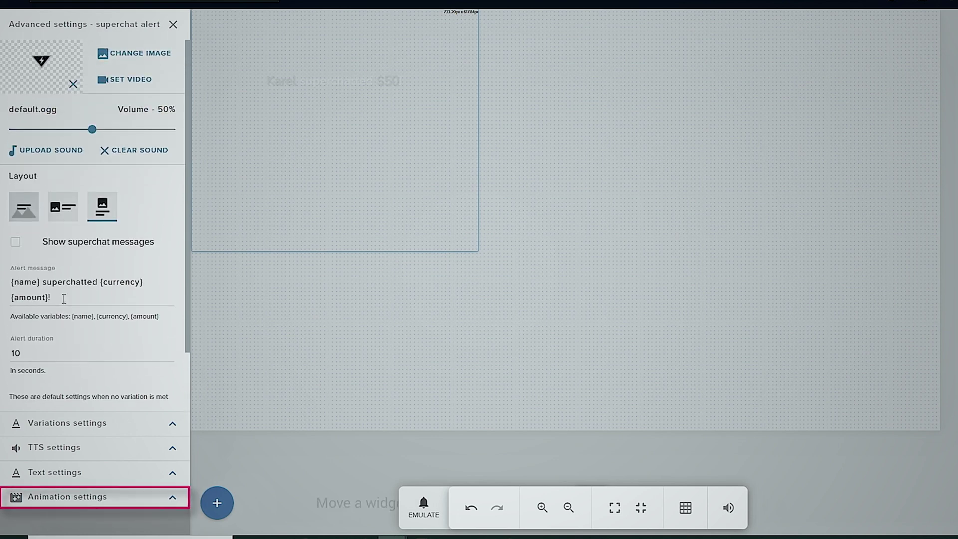
pyautogui.click(176, 497)
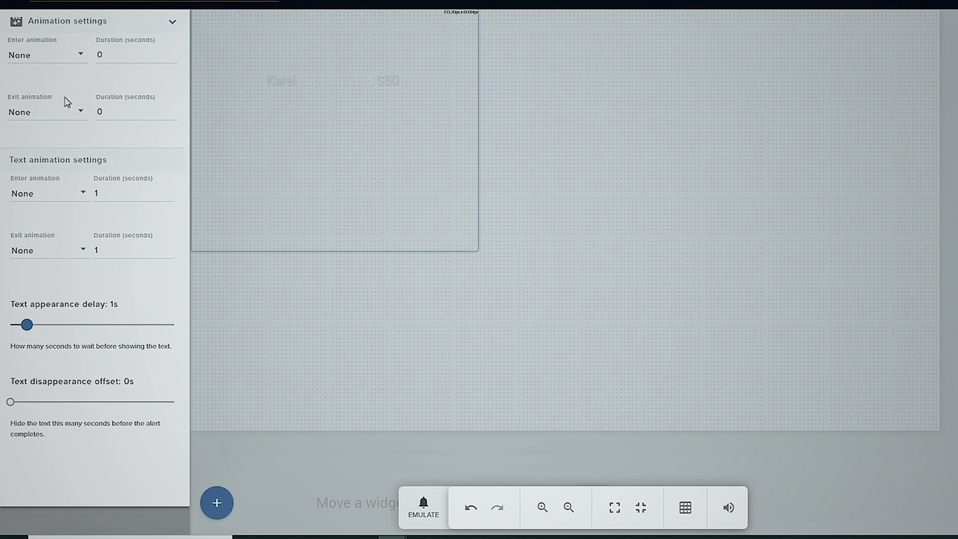
pyautogui.click(173, 23)
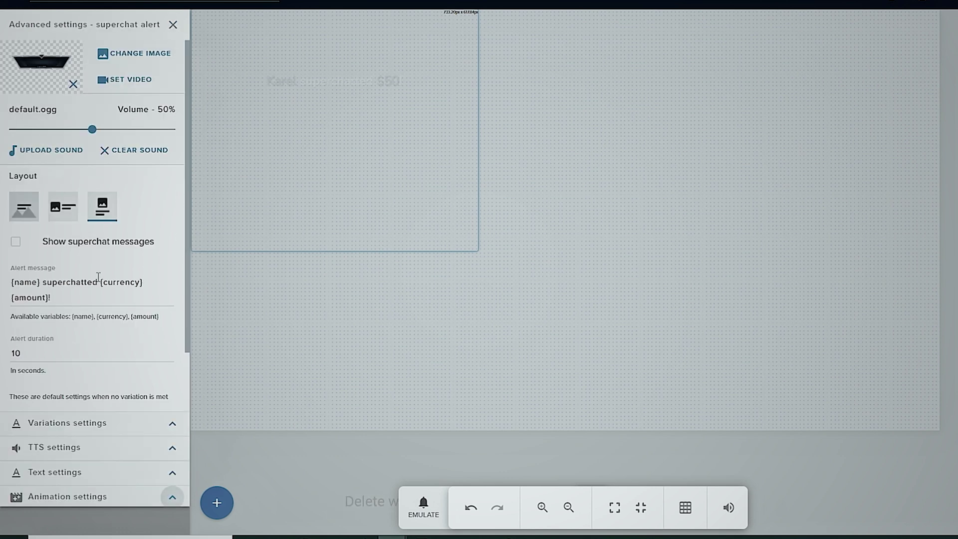
pyautogui.click(173, 24)
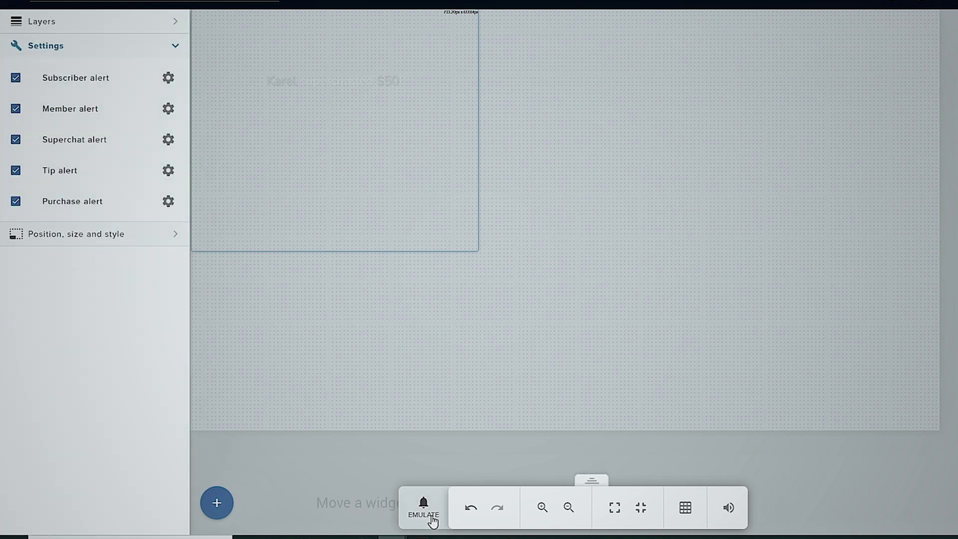
# Emulate another $50 test superchat alert
pyautogui.click(427, 514)
pyautogui.moveTo(453, 425)
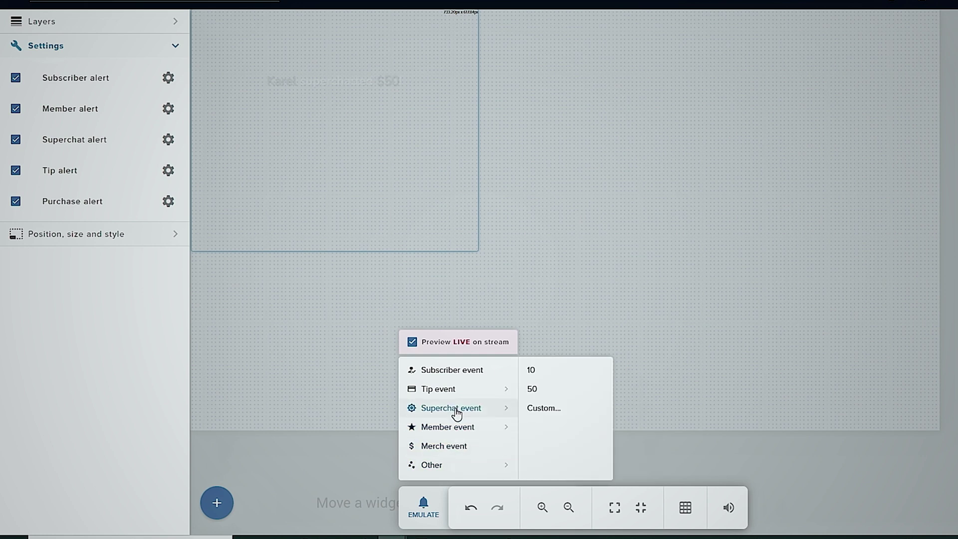
pyautogui.click(533, 390)
pyautogui.click(168, 170)
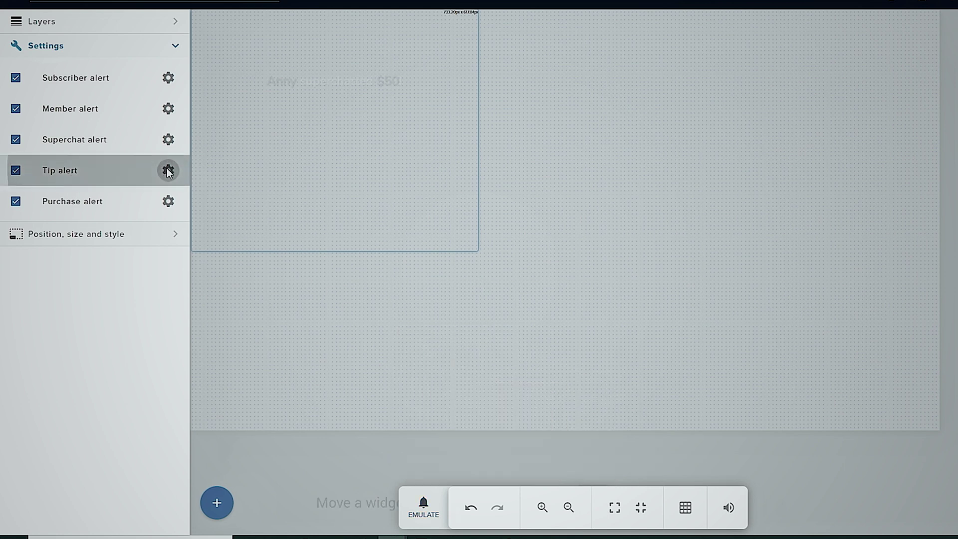
# Check the tip alert settings, toggle the subscriber alert off and back on, and save the overlay
pyautogui.click(168, 171)
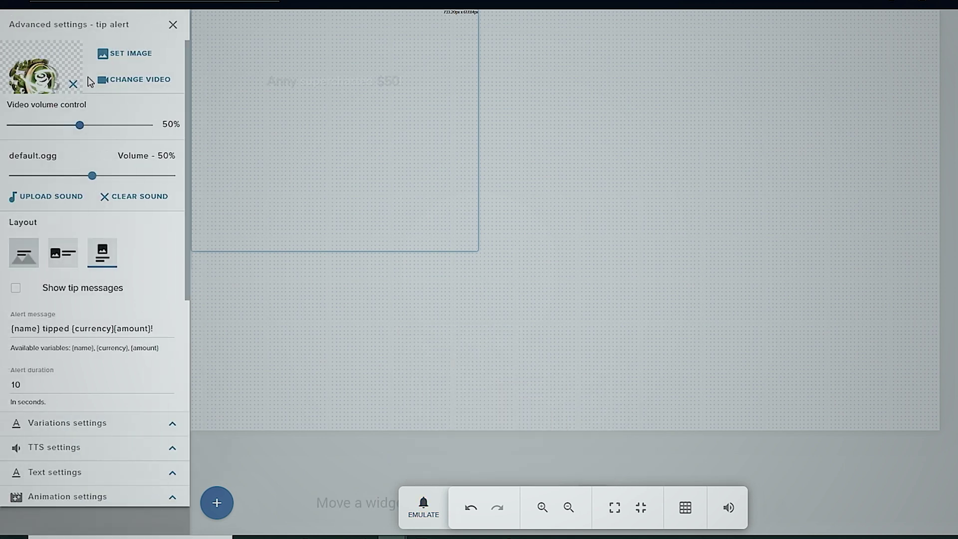
pyautogui.click(173, 26)
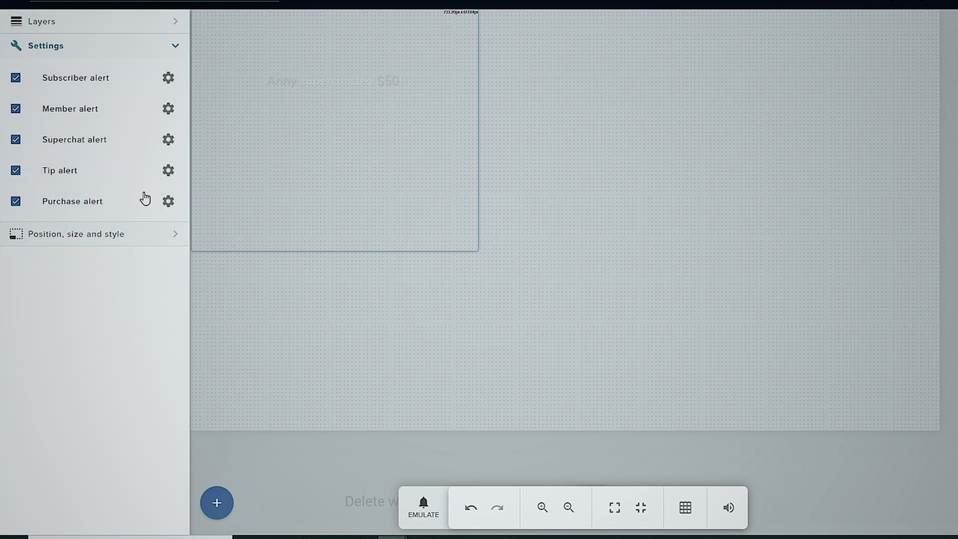
pyautogui.click(15, 78)
pyautogui.click(16, 78)
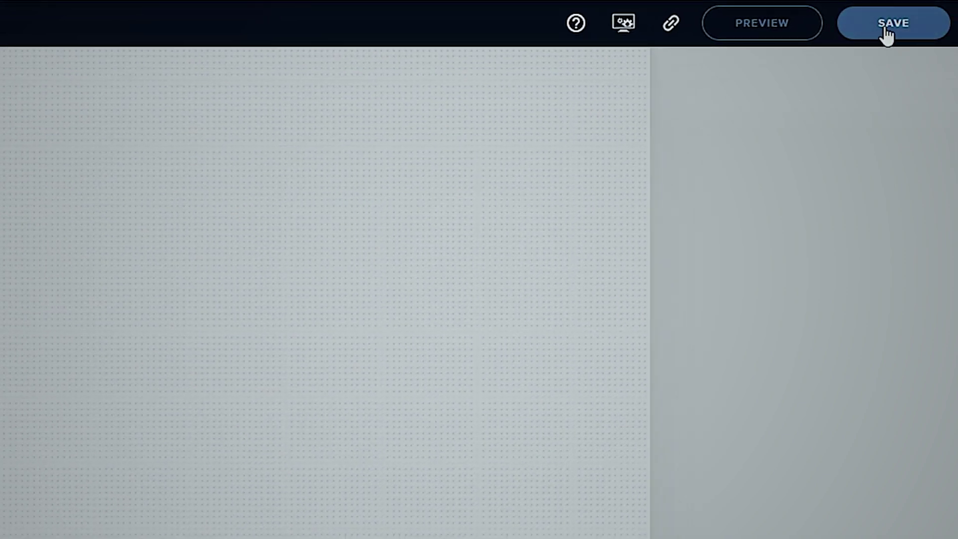
pyautogui.click(887, 35)
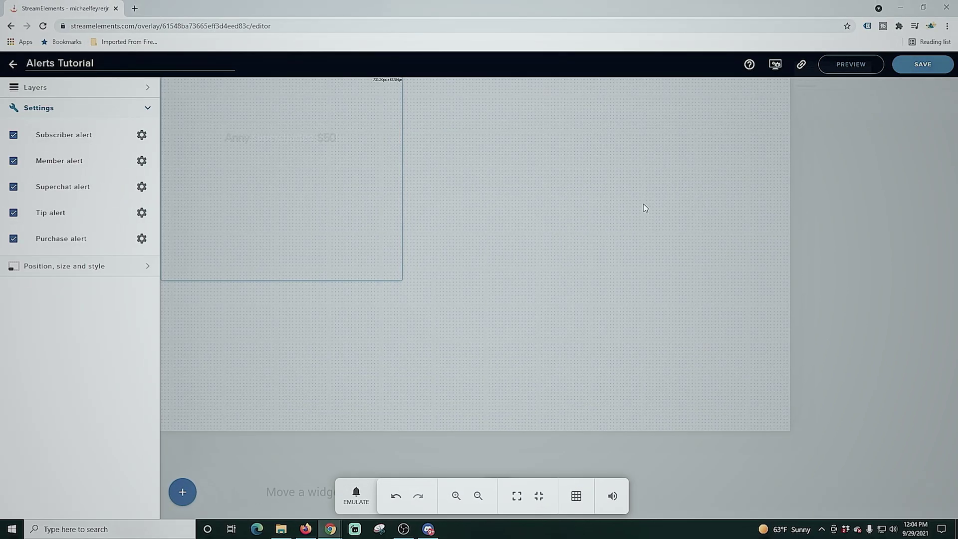
# Mute alert sounds in the editor and copy the Alerts Tutorial overlay URL
pyautogui.click(612, 496)
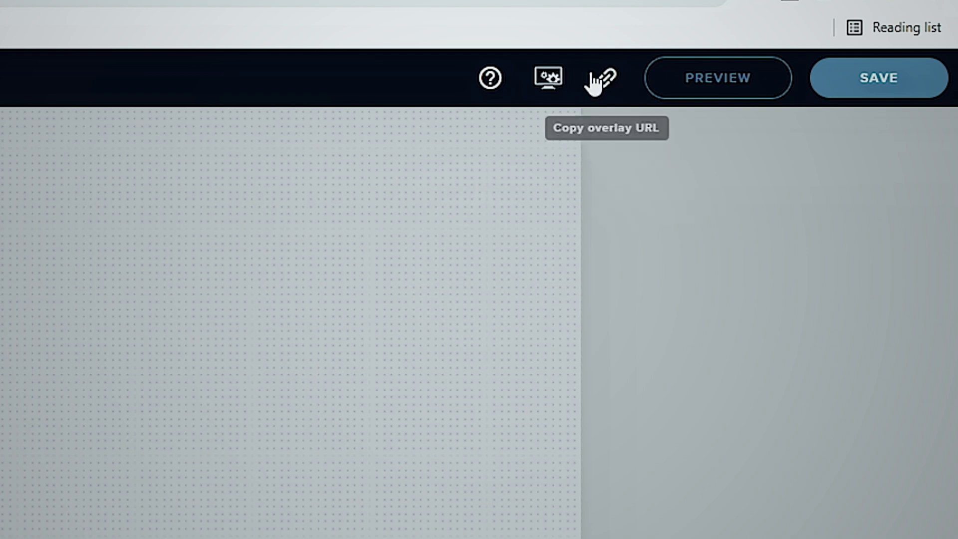
pyautogui.click(602, 85)
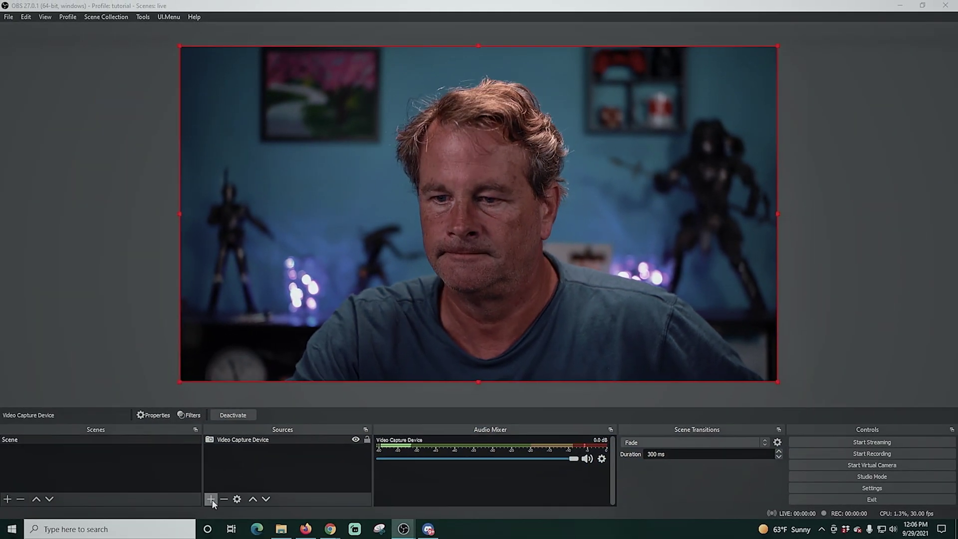
# Add a new Browser source to the OBS scene
pyautogui.click(212, 499)
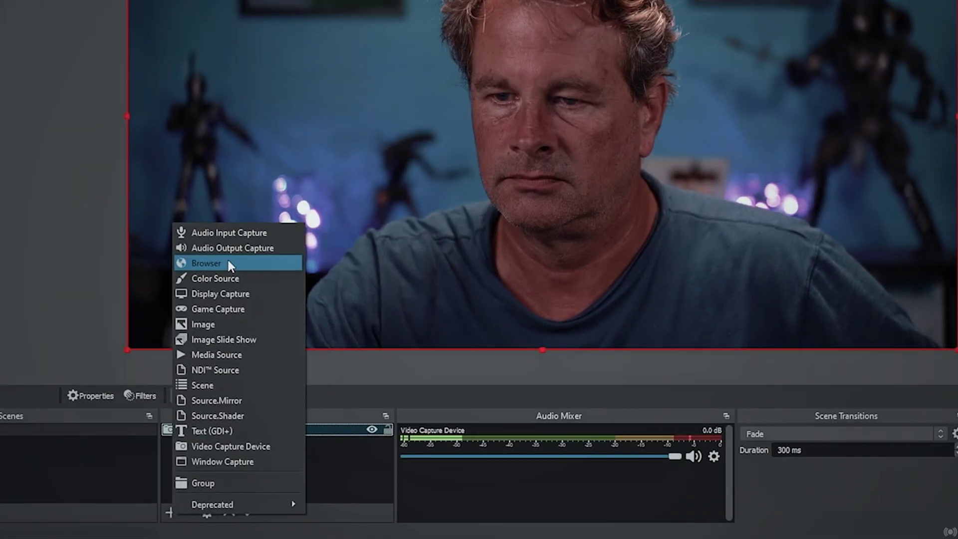
pyautogui.click(247, 309)
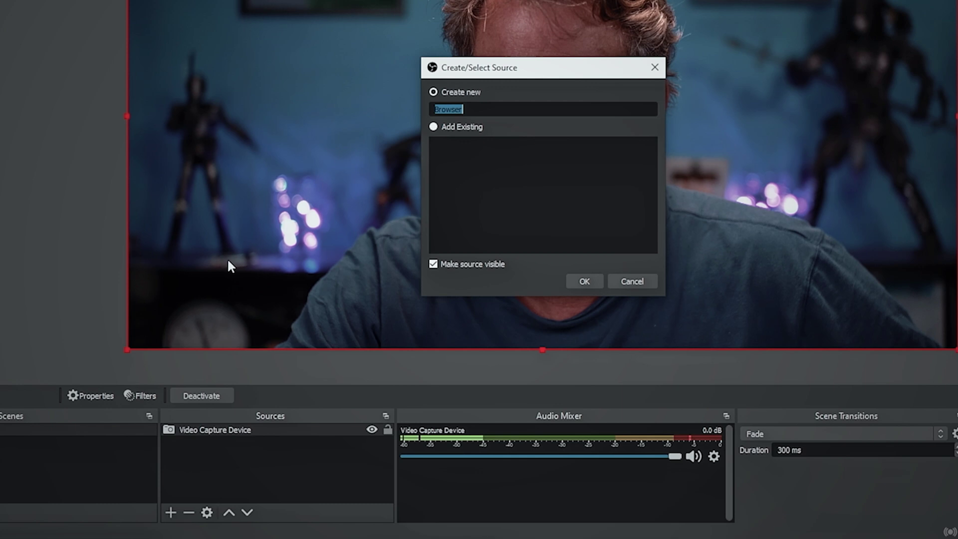
pyautogui.click(580, 281)
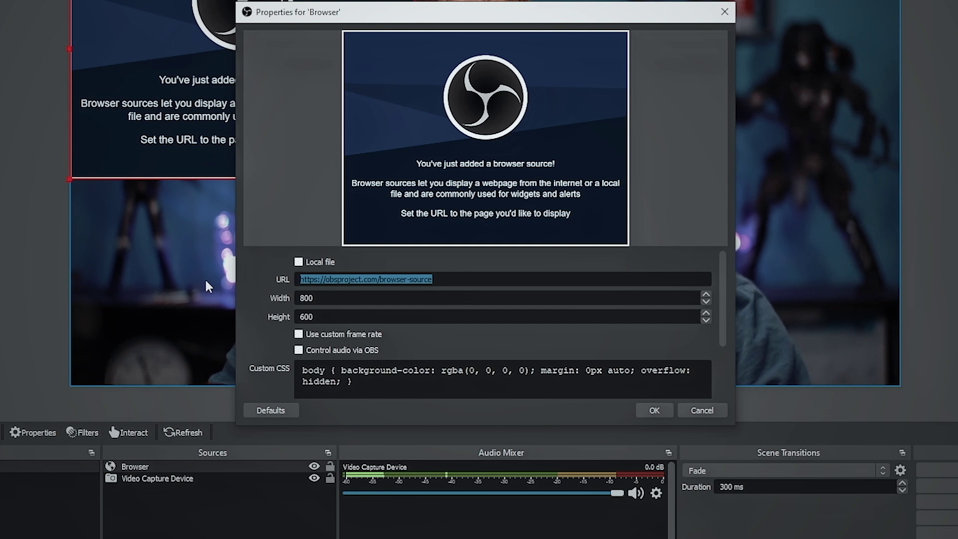
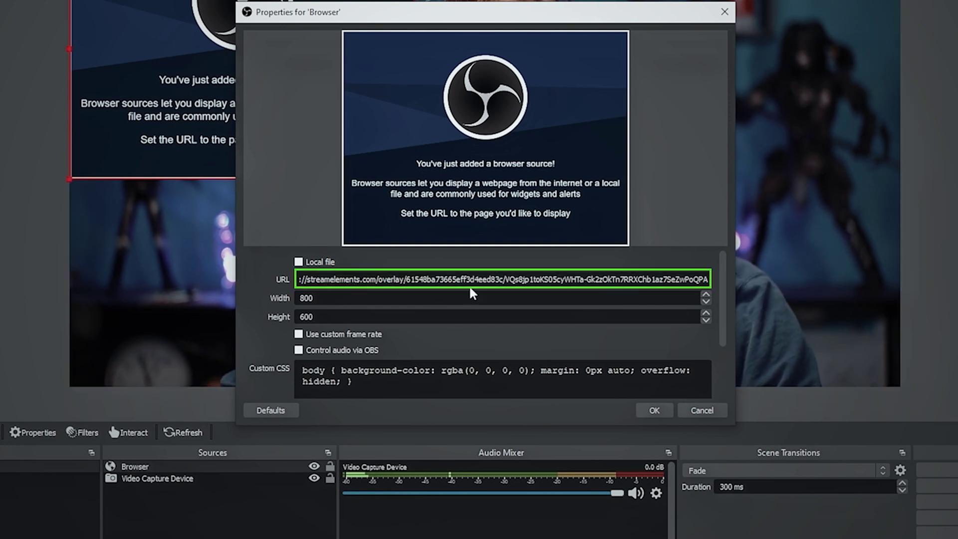
# Paste the overlay URL, set size to 1920 x 1080, and enable Control audio via OBS
pyautogui.press('Tab')
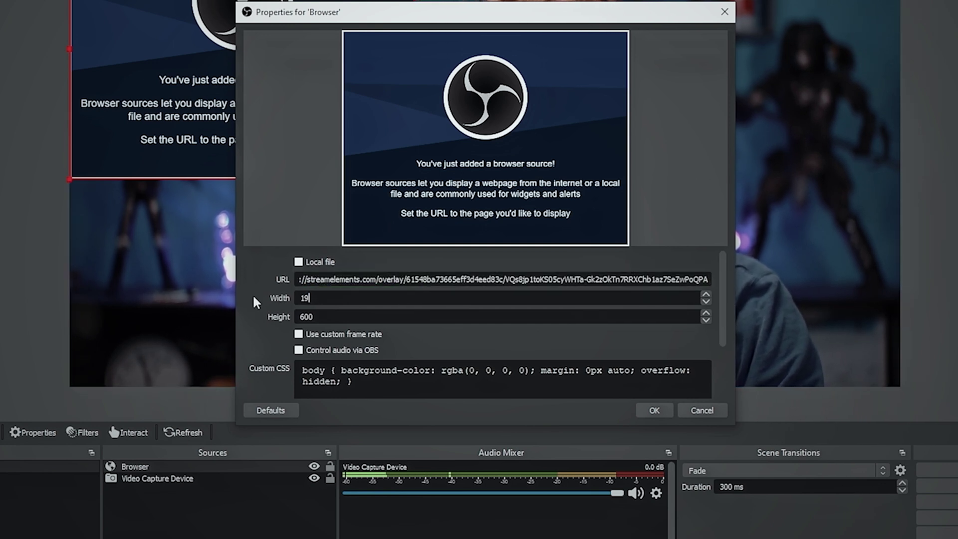
pyautogui.click(322, 314)
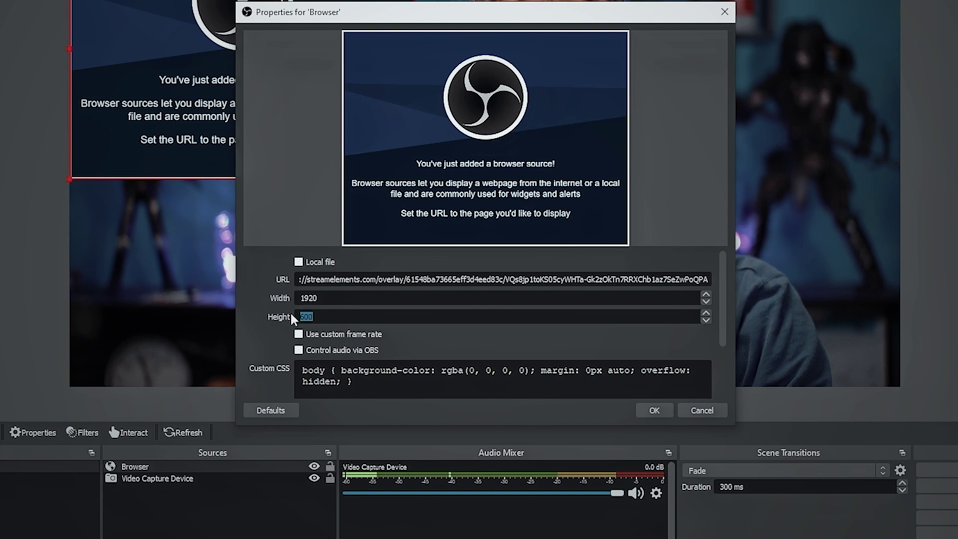
pyautogui.write('1080')
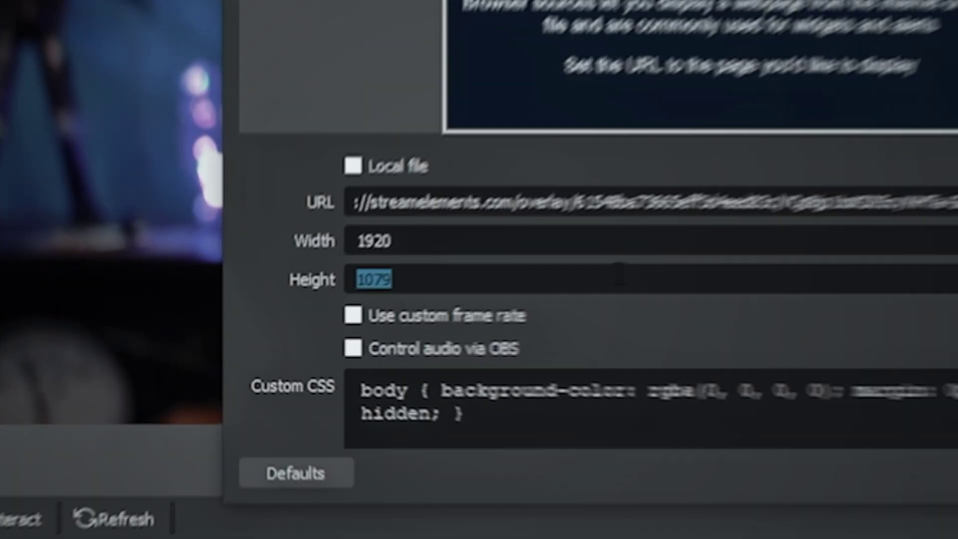
pyautogui.press('Down')
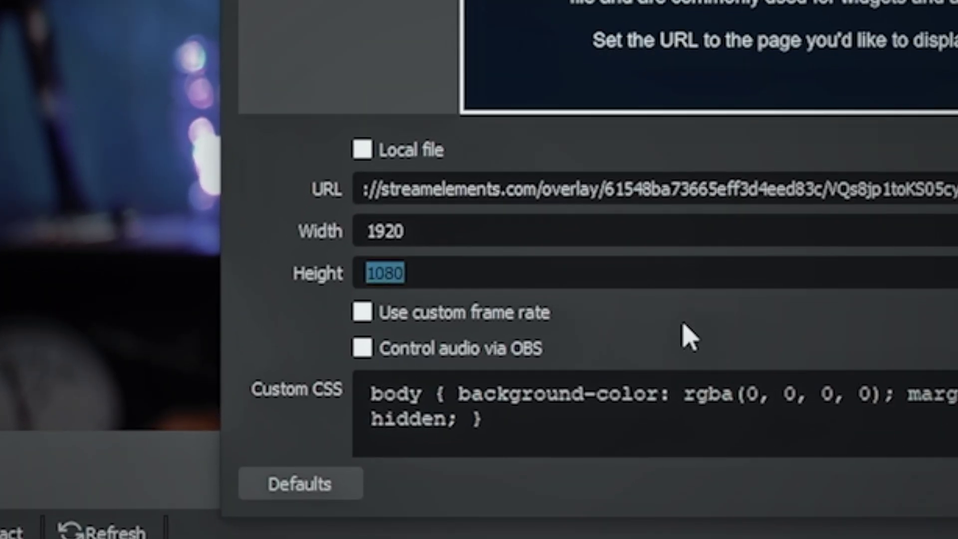
pyautogui.click(688, 337)
pyautogui.scroll(-2, 309, 347)
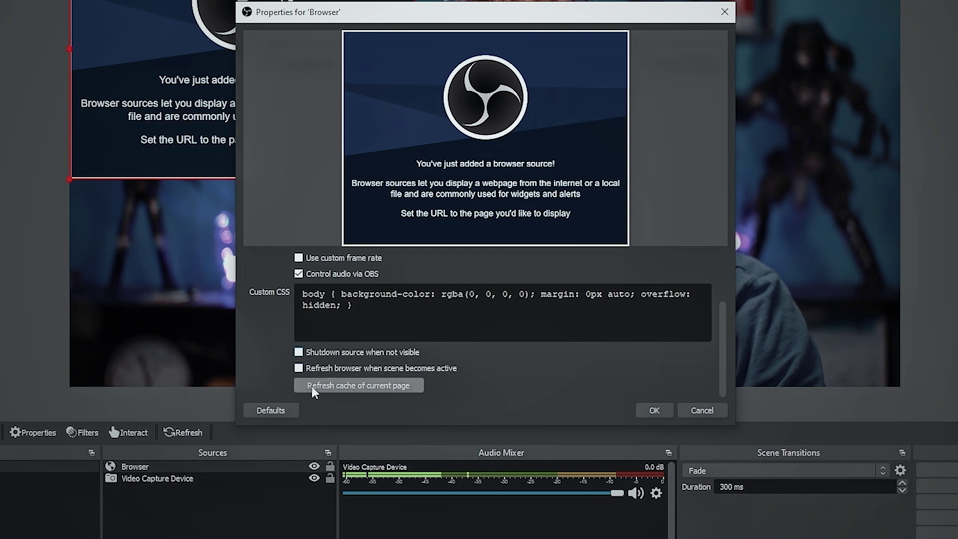
pyautogui.click(655, 409)
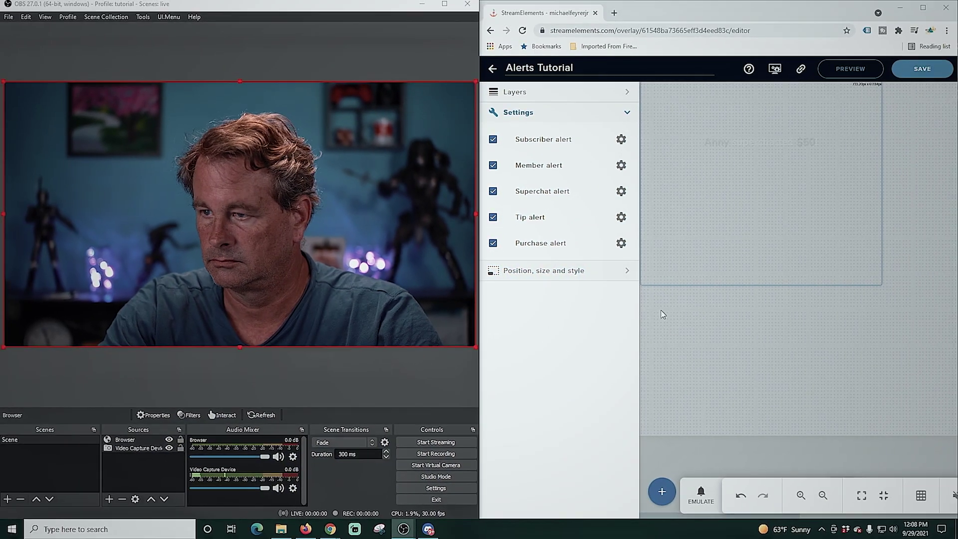
# Emulate a subscriber alert, move the alert box lower on the canvas, and save
pyautogui.click(701, 494)
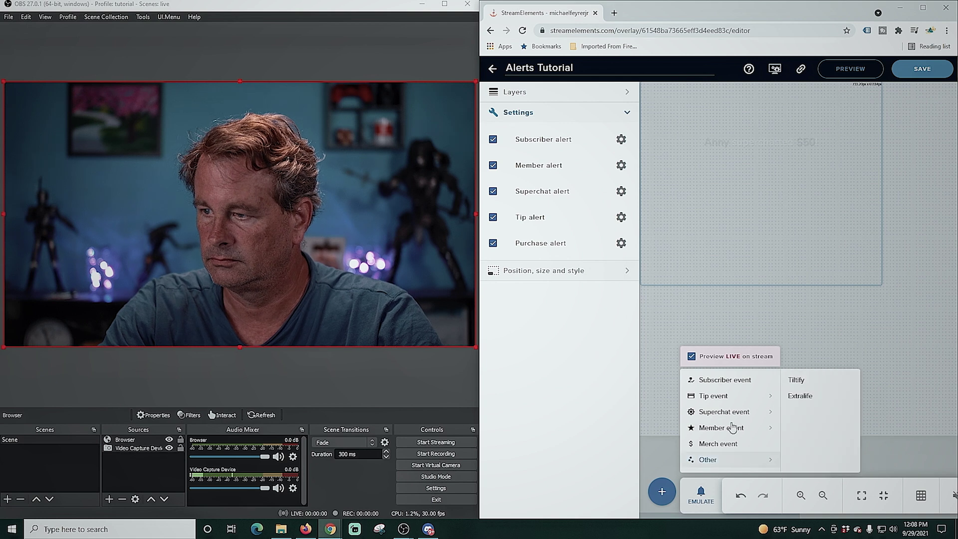
pyautogui.click(723, 380)
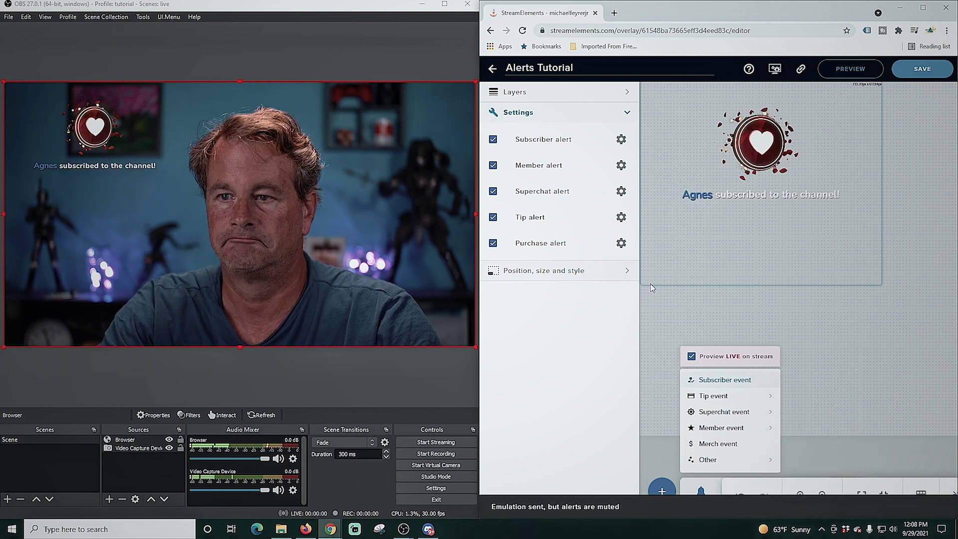
pyautogui.click(799, 257)
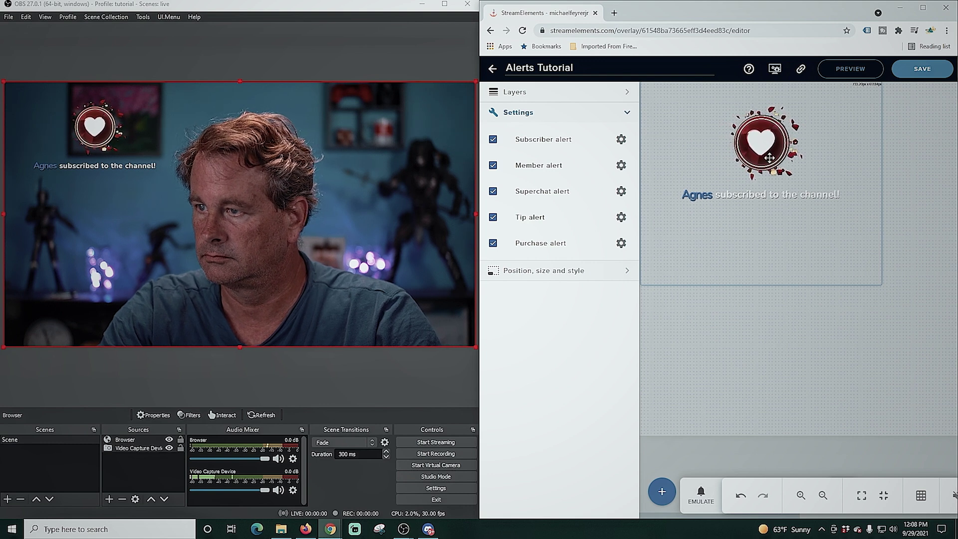
pyautogui.moveTo(758, 151); pyautogui.dragTo(758, 302)
pyautogui.click(922, 69)
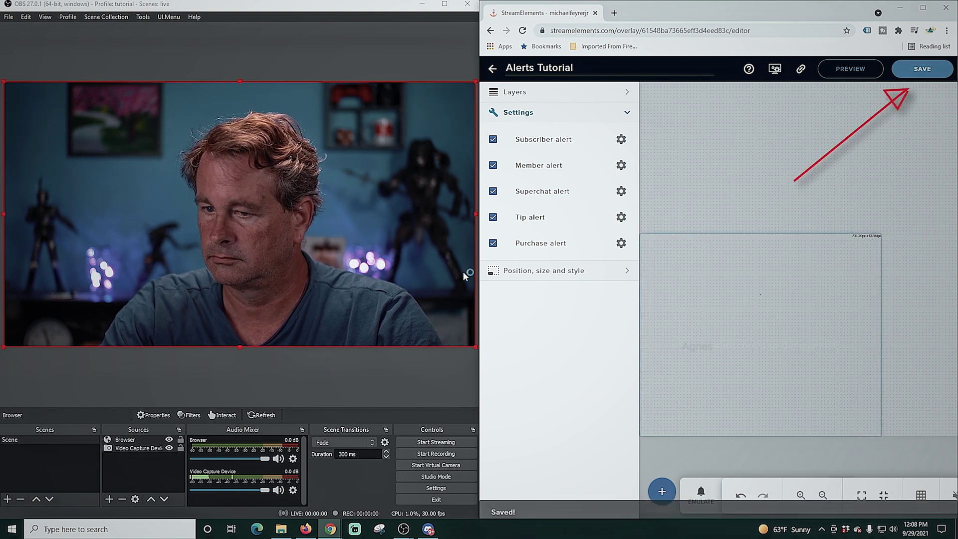
# Emulate another subscriber alert, move the alert box back near the top, and save
pyautogui.click(713, 511)
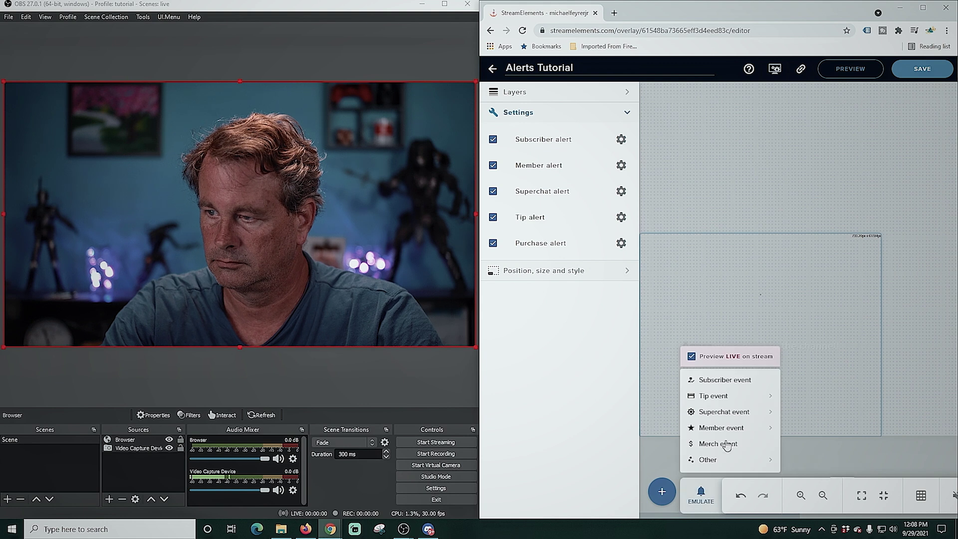
pyautogui.click(727, 381)
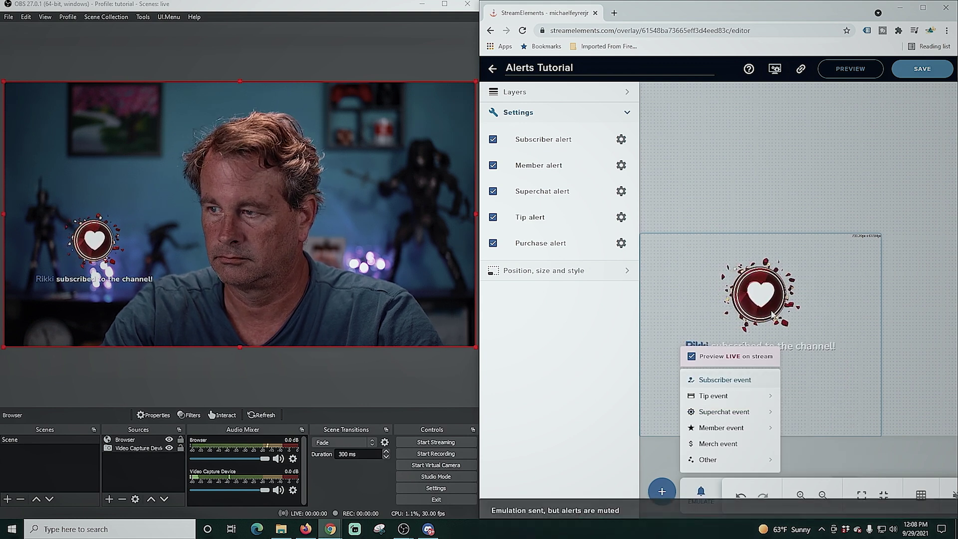
pyautogui.click(759, 298)
pyautogui.moveTo(759, 298); pyautogui.dragTo(759, 149)
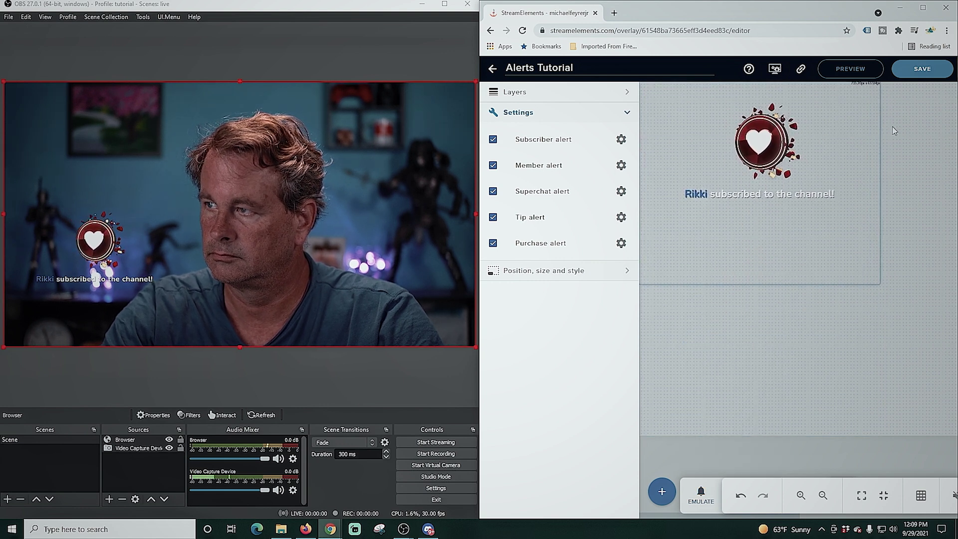
pyautogui.click(923, 68)
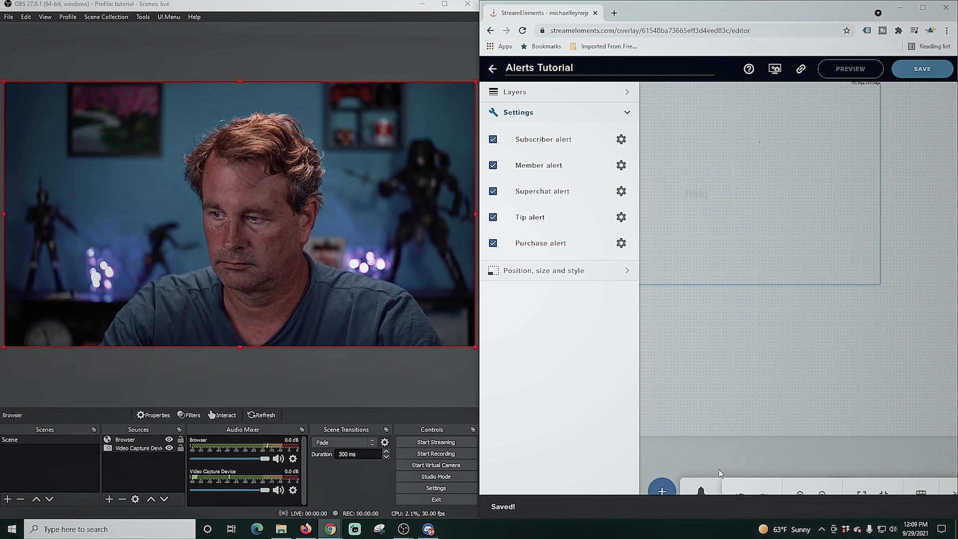
# Emulate two $50 test superchat alerts
pyautogui.click(701, 492)
pyautogui.moveTo(727, 400)
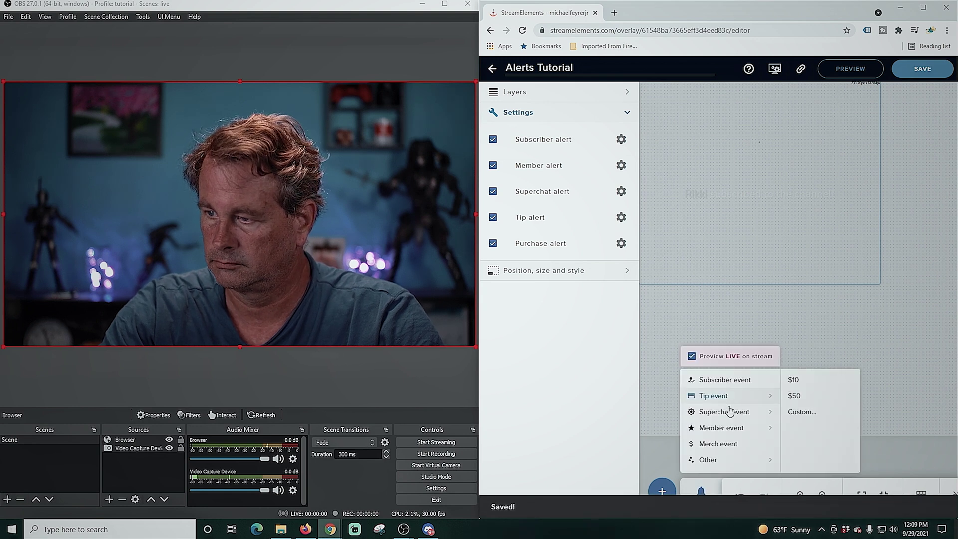
pyautogui.click(795, 396)
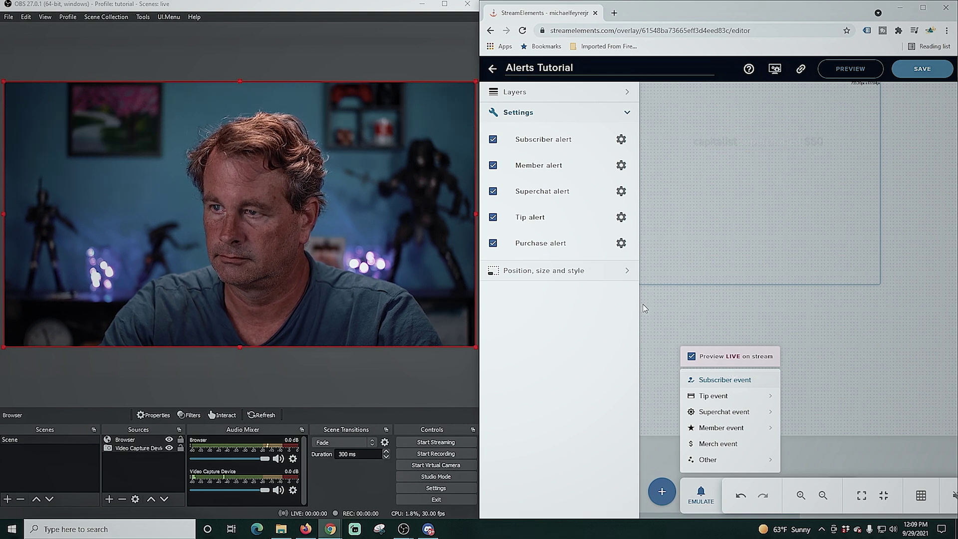
pyautogui.moveTo(716, 429)
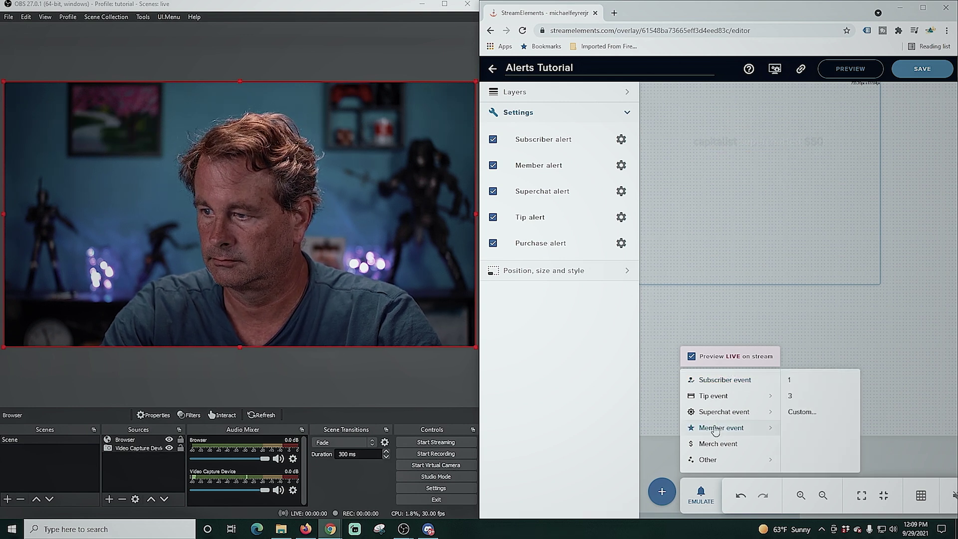
pyautogui.click(793, 396)
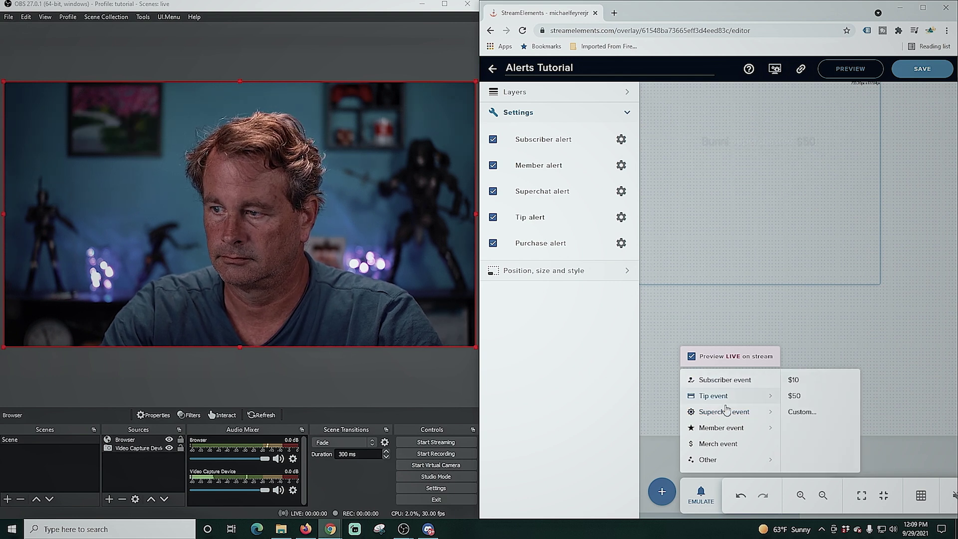
# Emulate a $50 test tip alert and save the overlay
pyautogui.moveTo(729, 434)
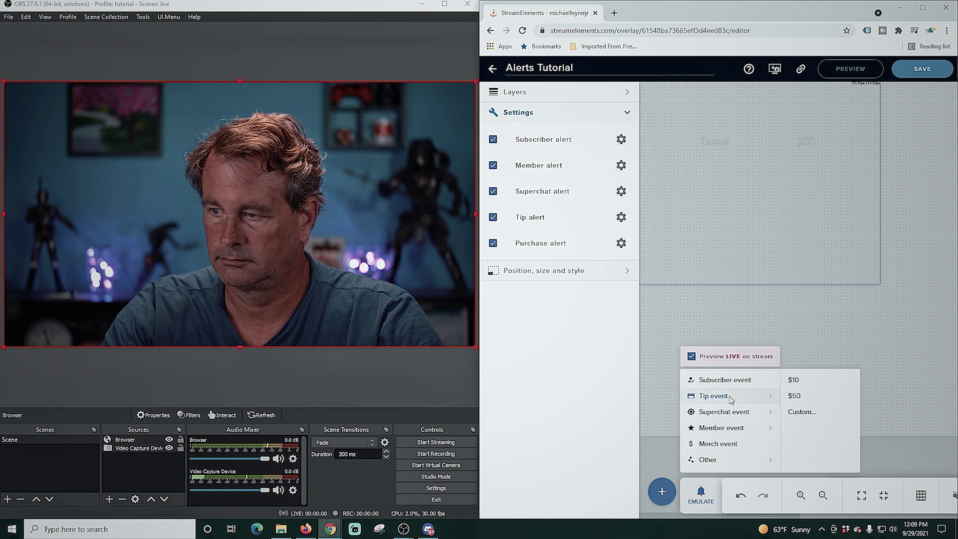
pyautogui.click(813, 396)
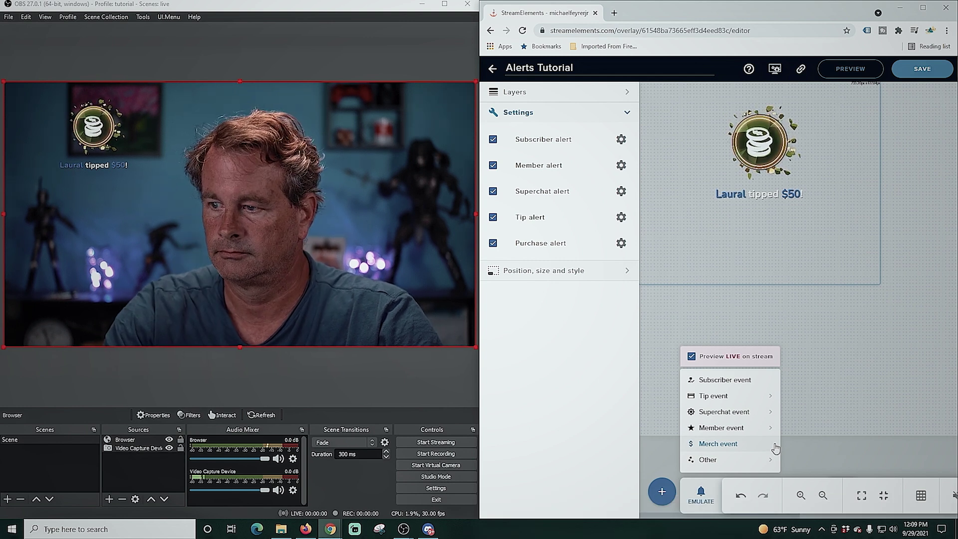
pyautogui.click(936, 70)
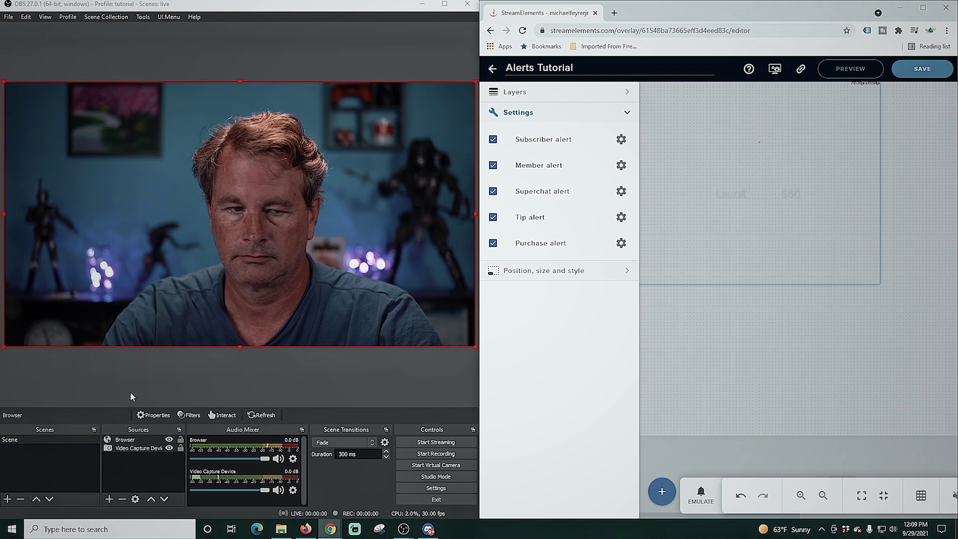